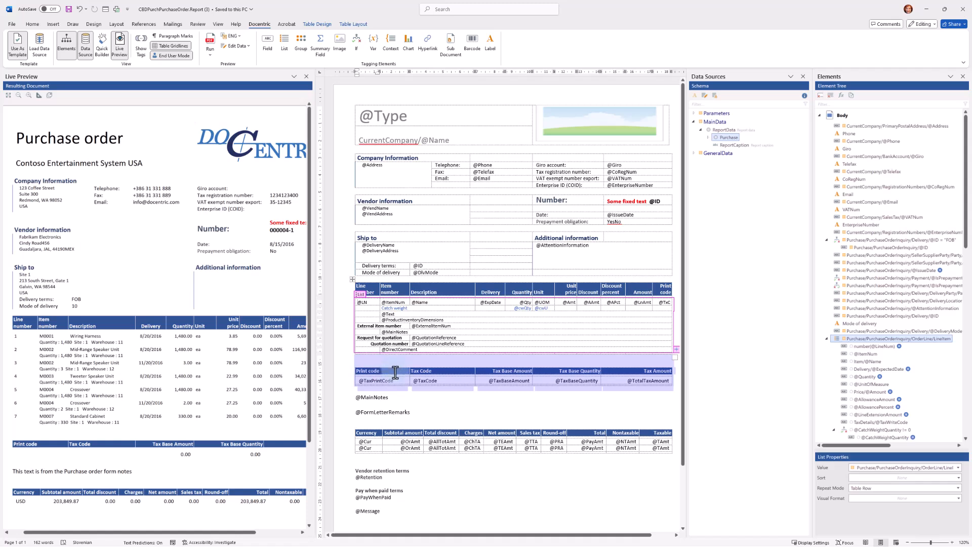
left_click(395, 372)
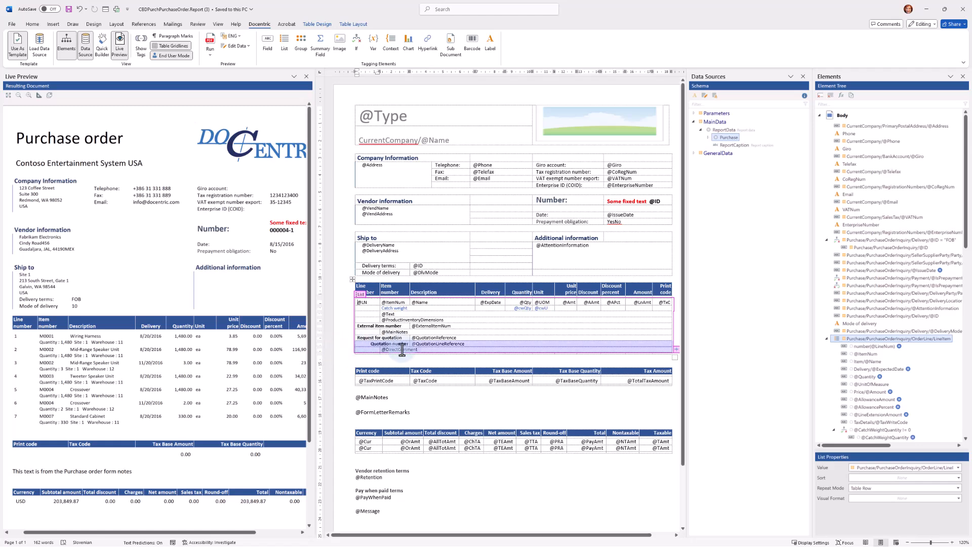
scroll(907, 294, "down", 5)
scroll(923, 259, "down", 2)
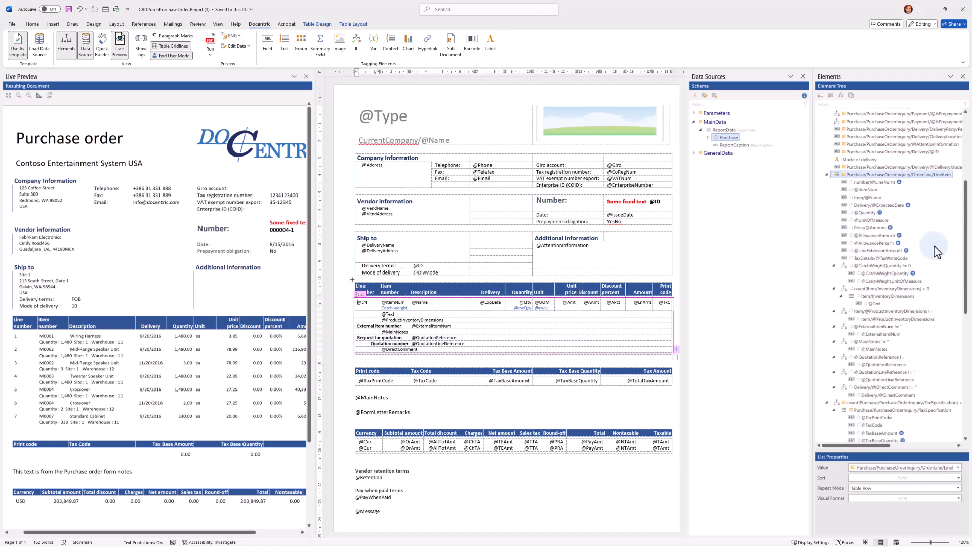
left_click(895, 266)
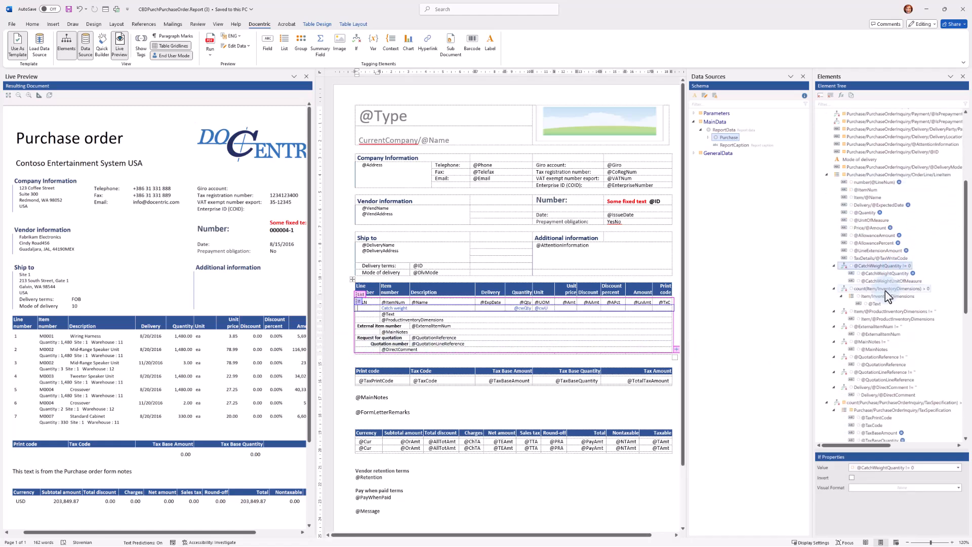
left_click(876, 311)
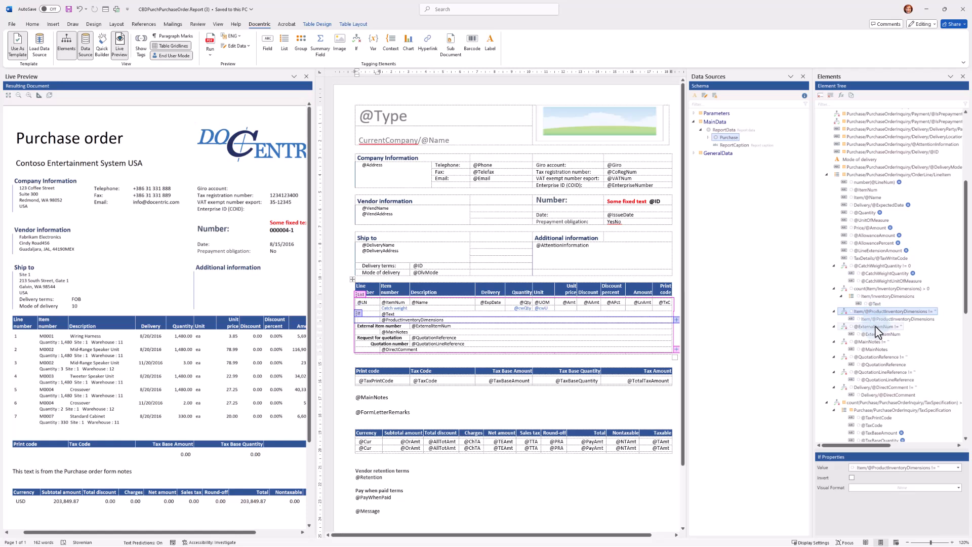
left_click(876, 326)
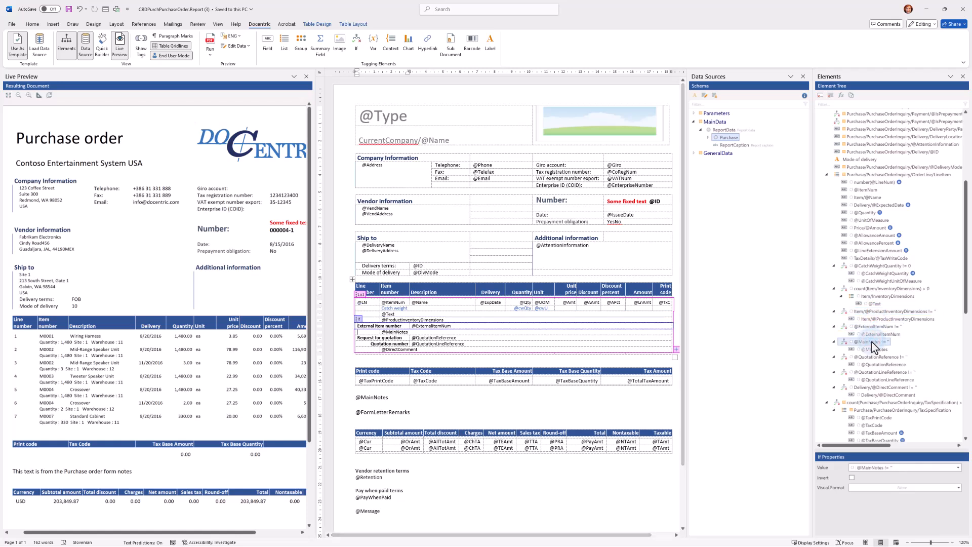
left_click(876, 357)
left_click(871, 372)
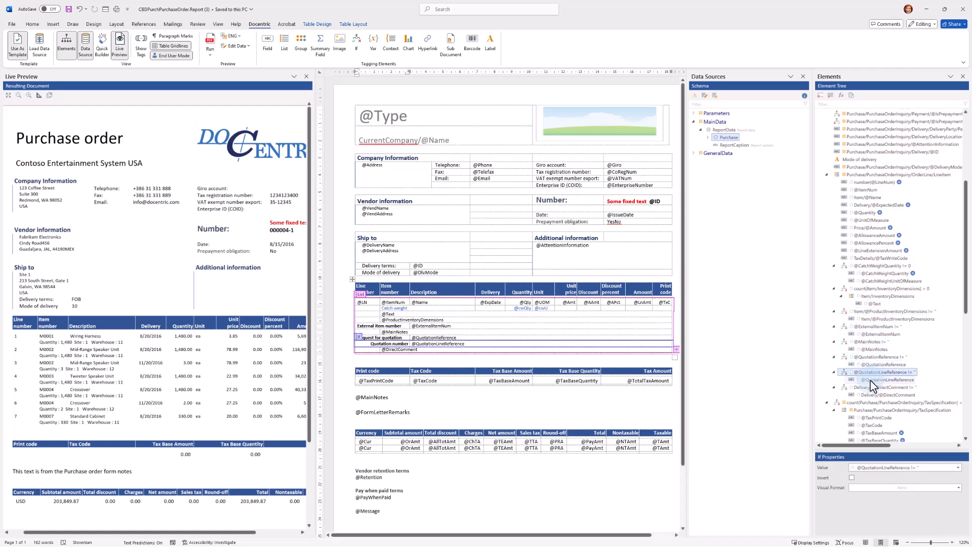
left_click(870, 387)
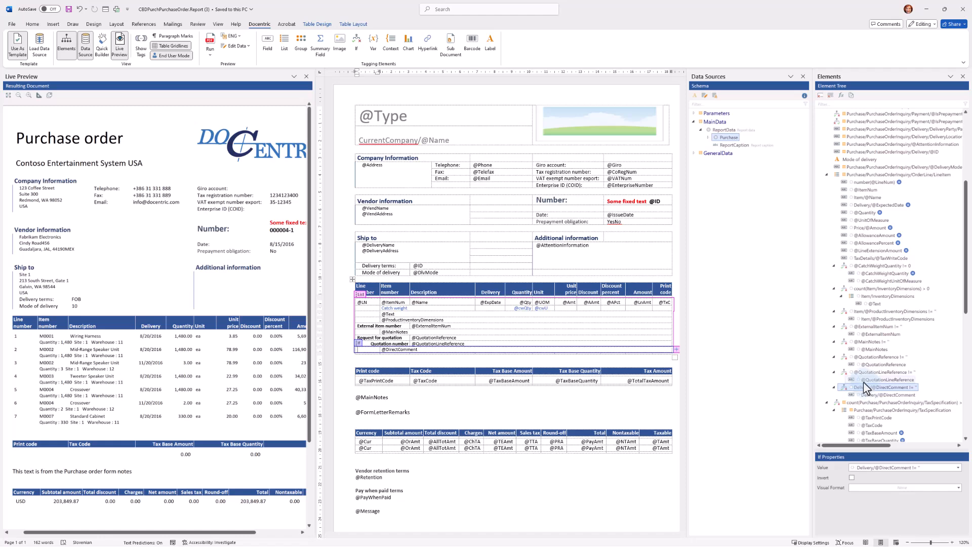
Preview the source XML data and check the order of the LineNum values across the line items.
left_click(704, 95)
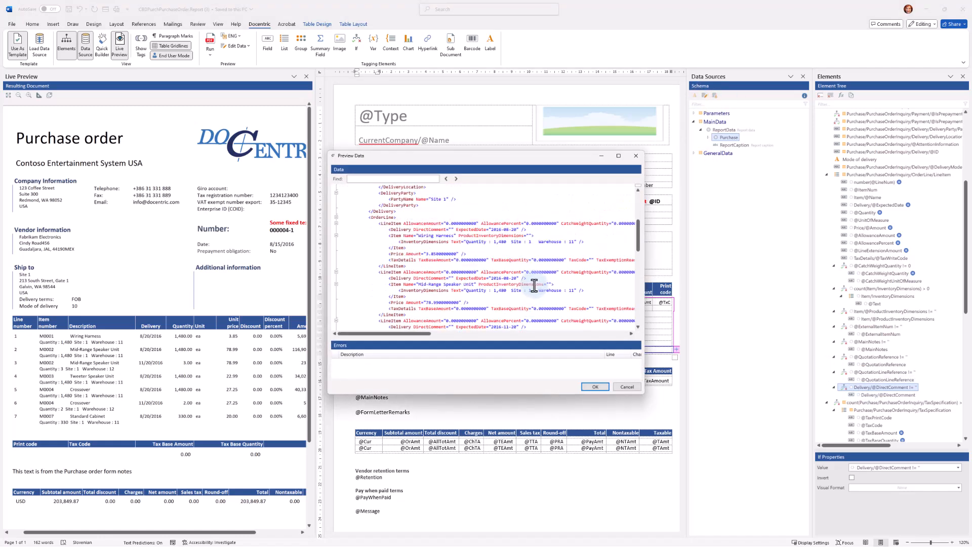
scroll(534, 286, "down", 3)
scroll(535, 285, "up", 3)
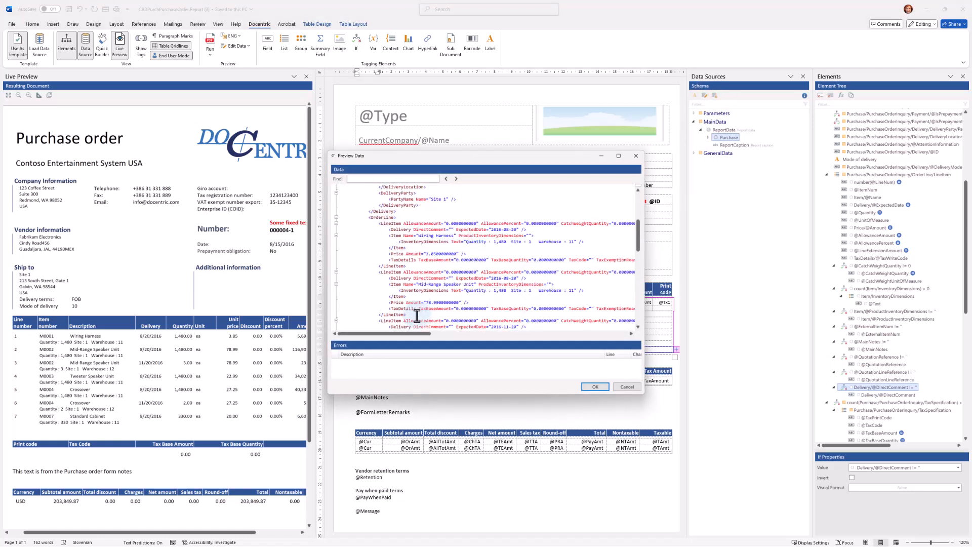
left_click_drag(419, 333, 566, 332)
double_click(452, 223)
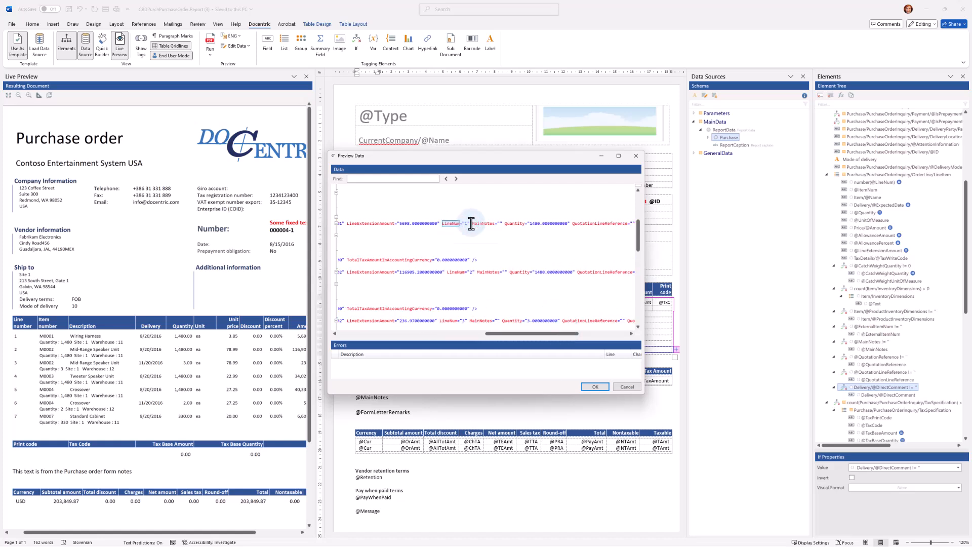
scroll(462, 284, "down", 2)
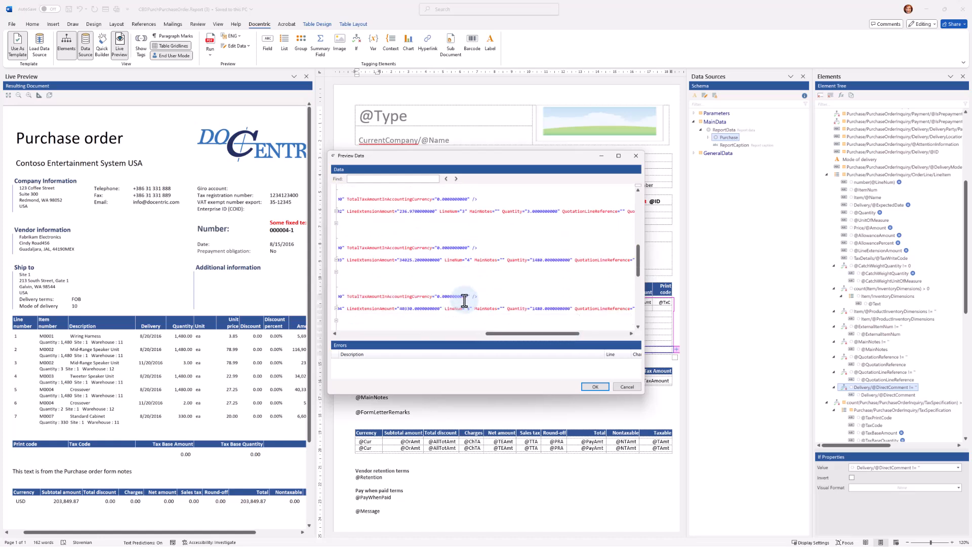
scroll(464, 300, "down", 3)
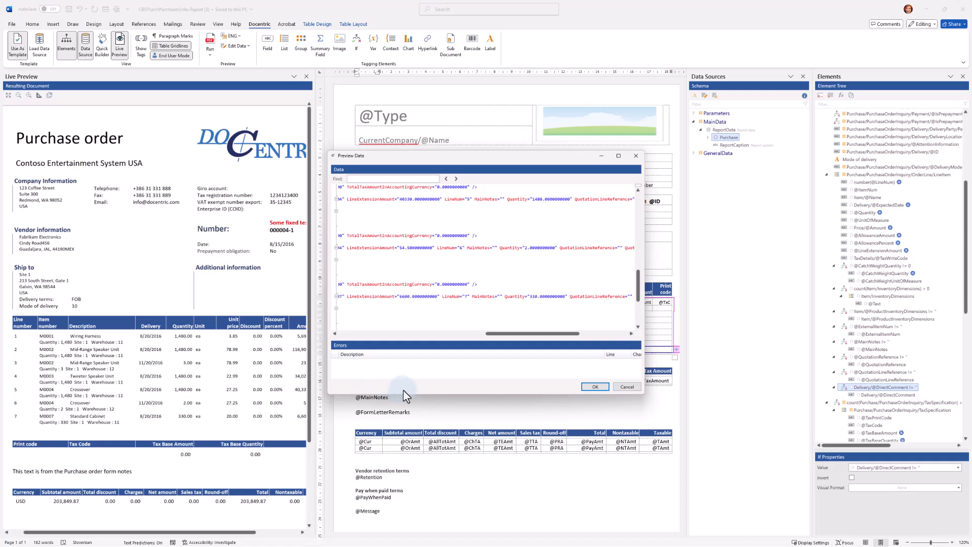
left_click(633, 388)
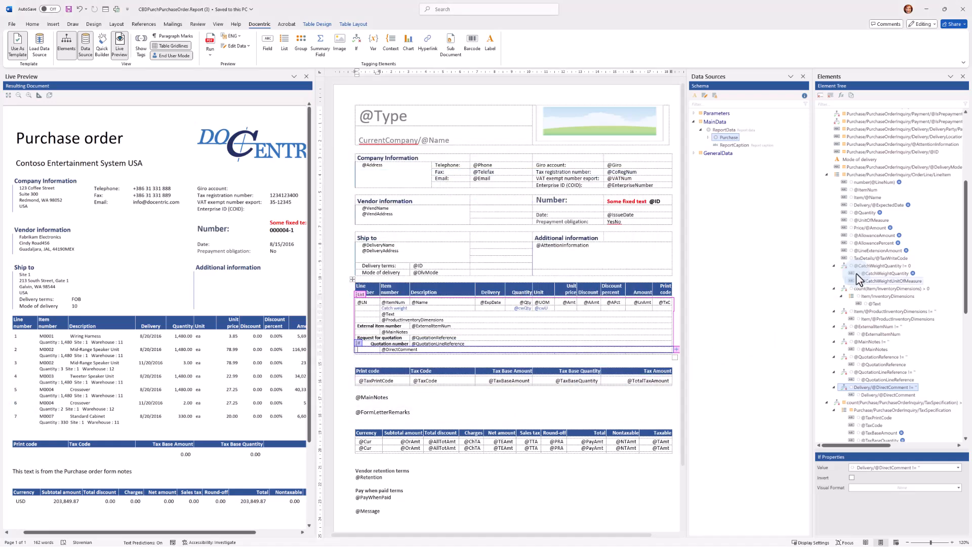
Open the sorting settings of the Purchase/PurchaseOrderInquiry/OrderLine/LineItem list.
left_click(868, 175)
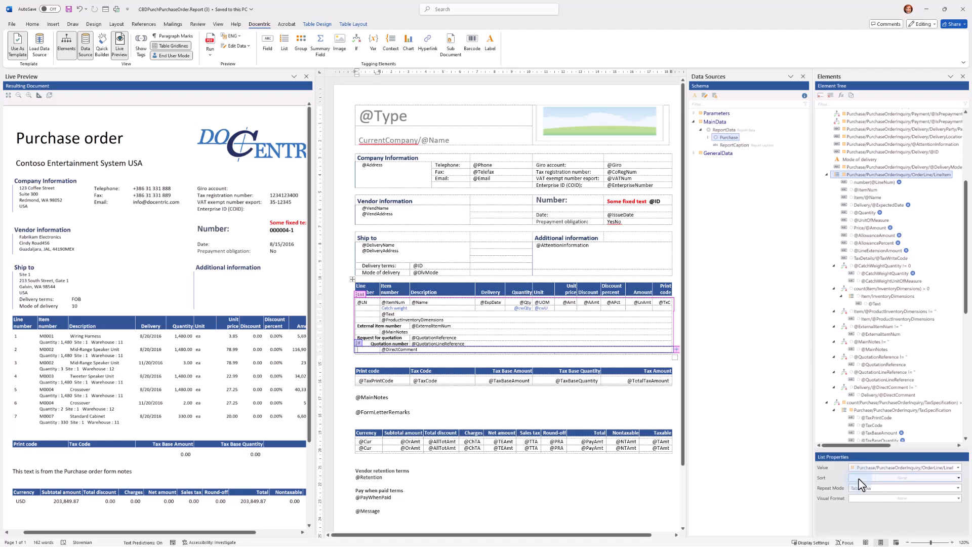
left_click(907, 478)
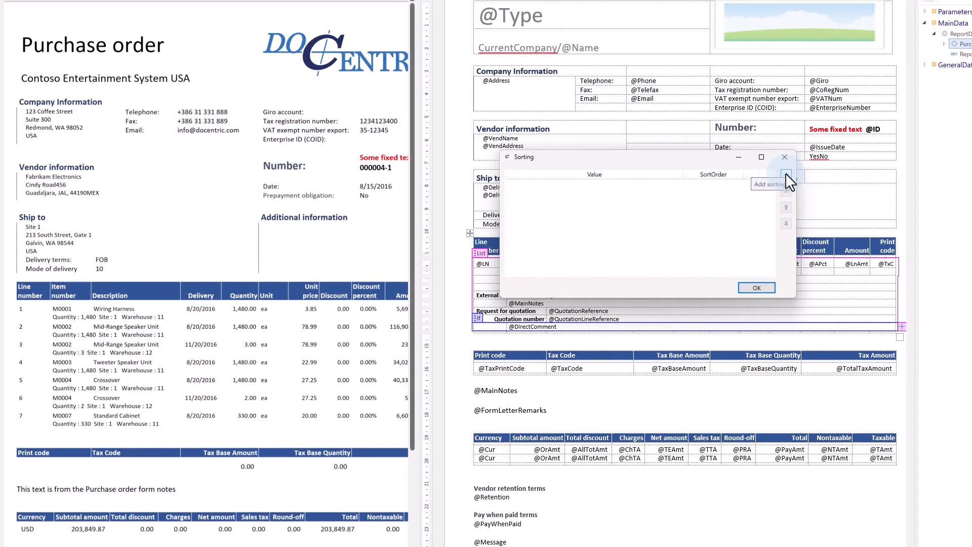
left_click(787, 176)
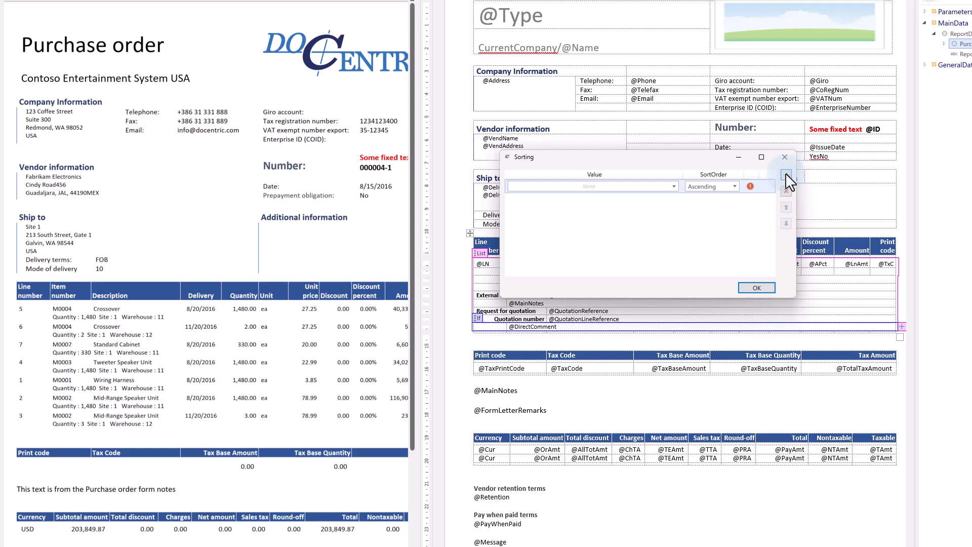
left_click(643, 185)
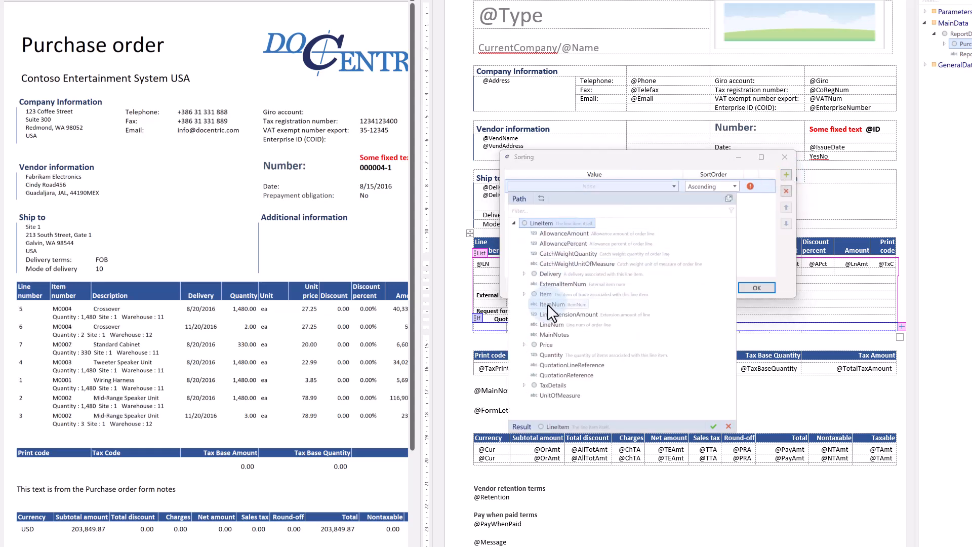
double_click(548, 324)
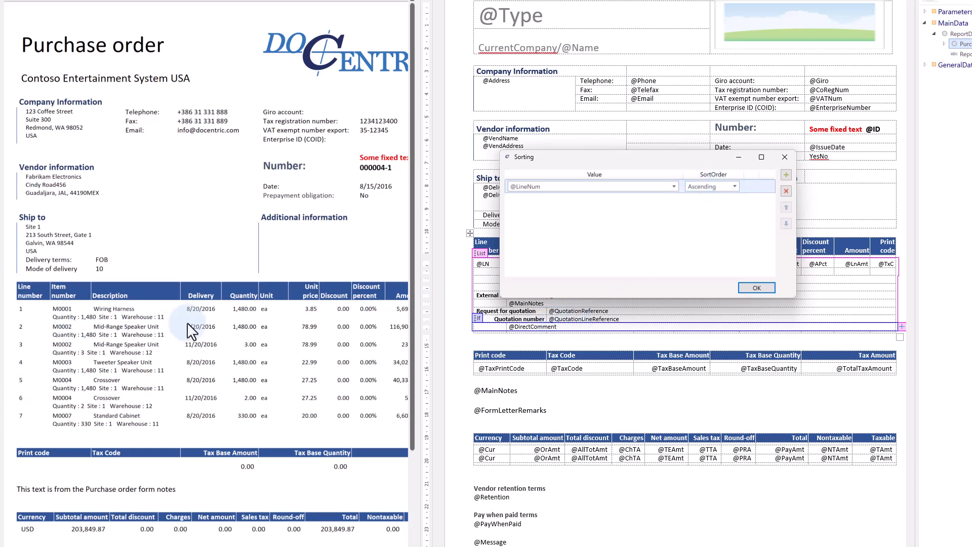
left_click(707, 187)
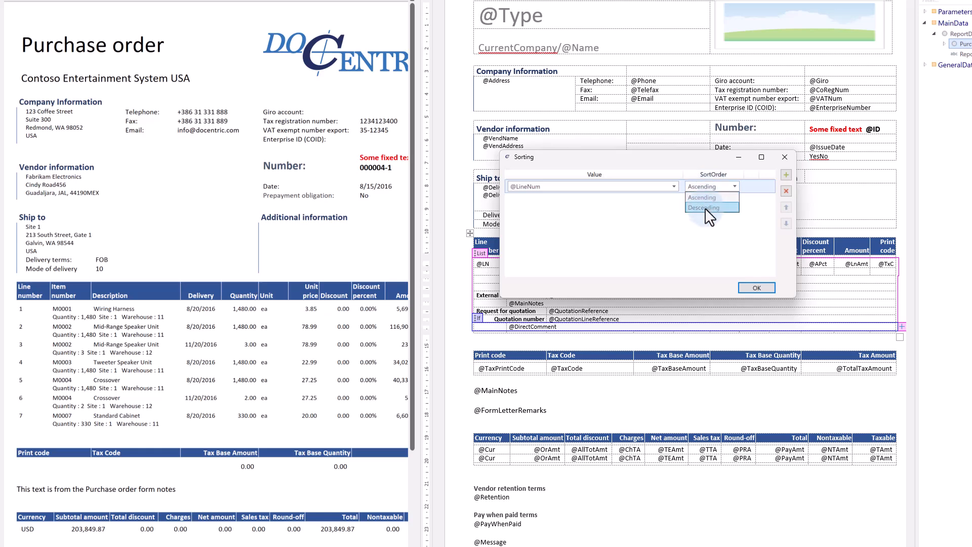
left_click(704, 208)
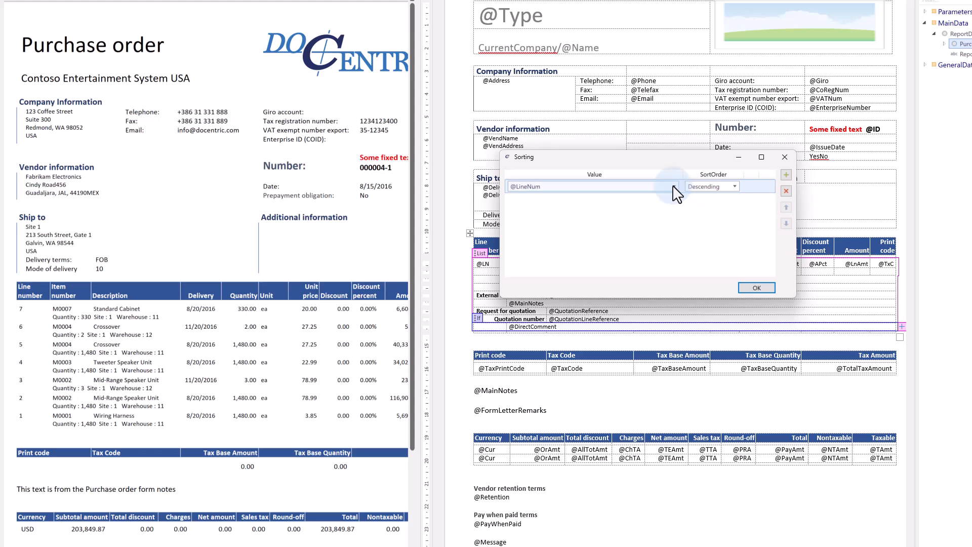
left_click(786, 190)
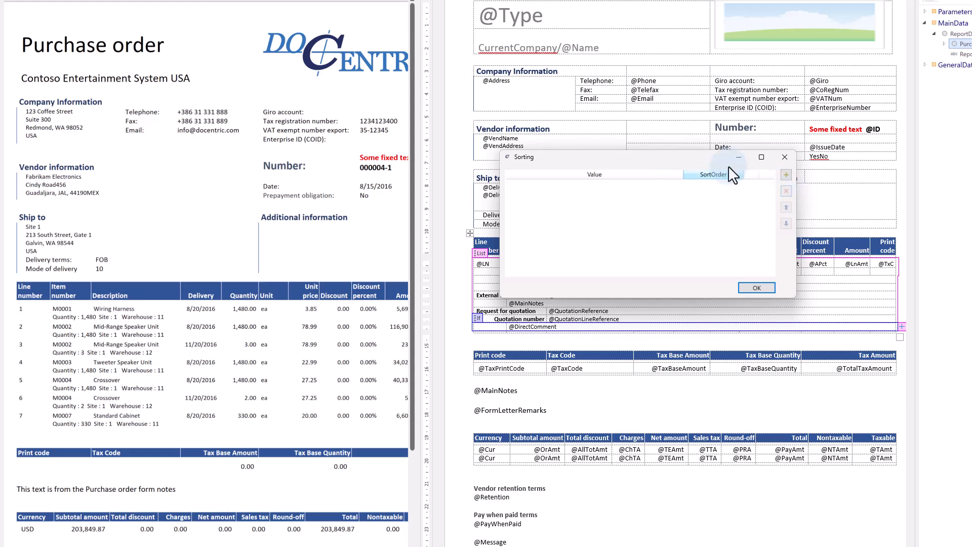
left_click(784, 175)
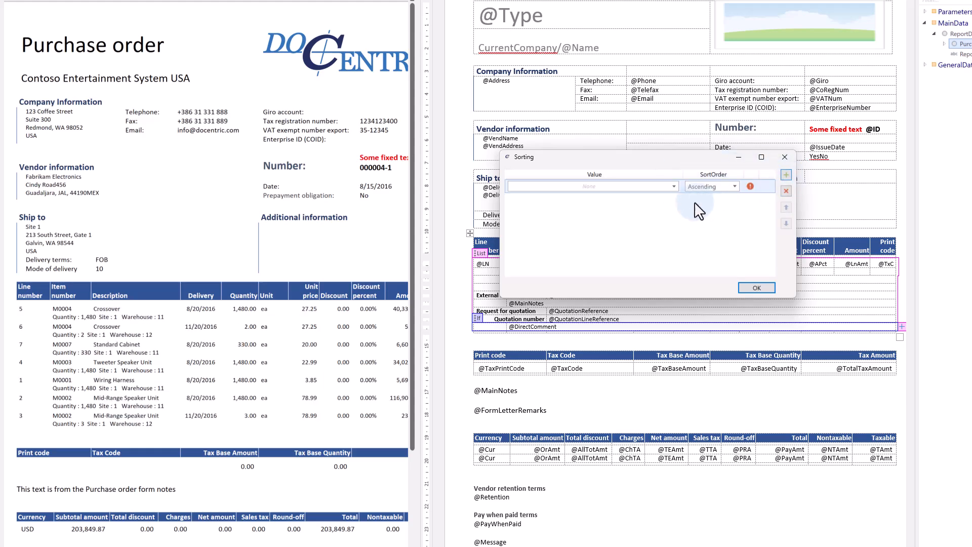
left_click(672, 186)
left_click(557, 355)
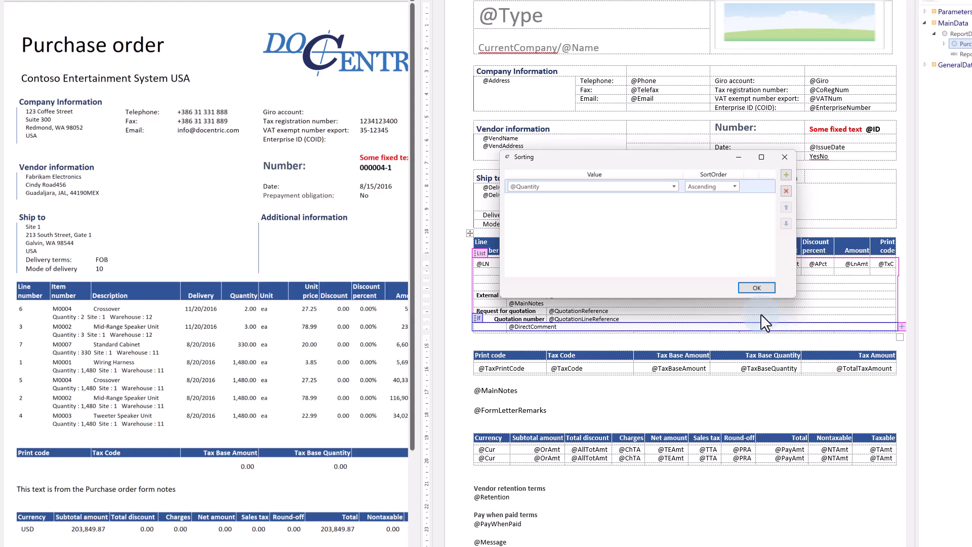
left_click(786, 174)
left_click(606, 201)
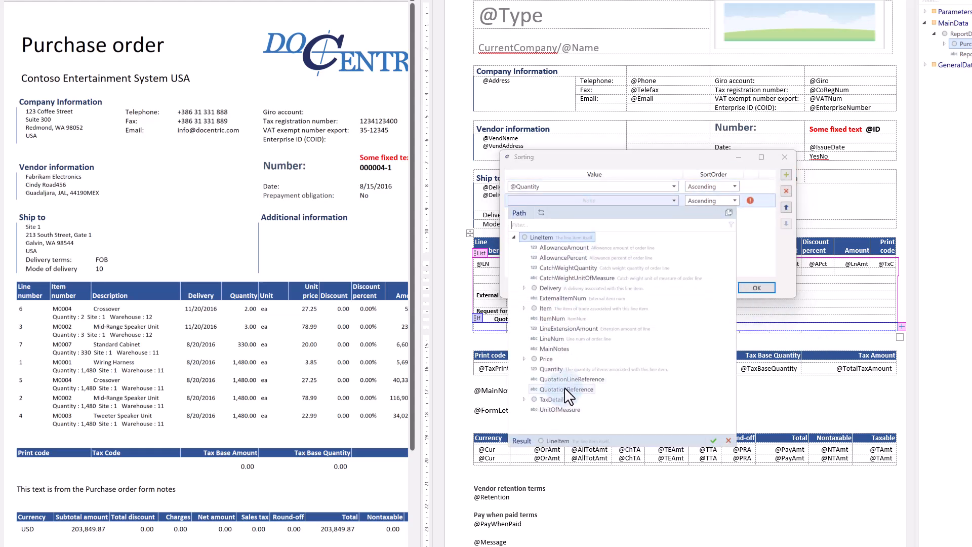
left_click(525, 359)
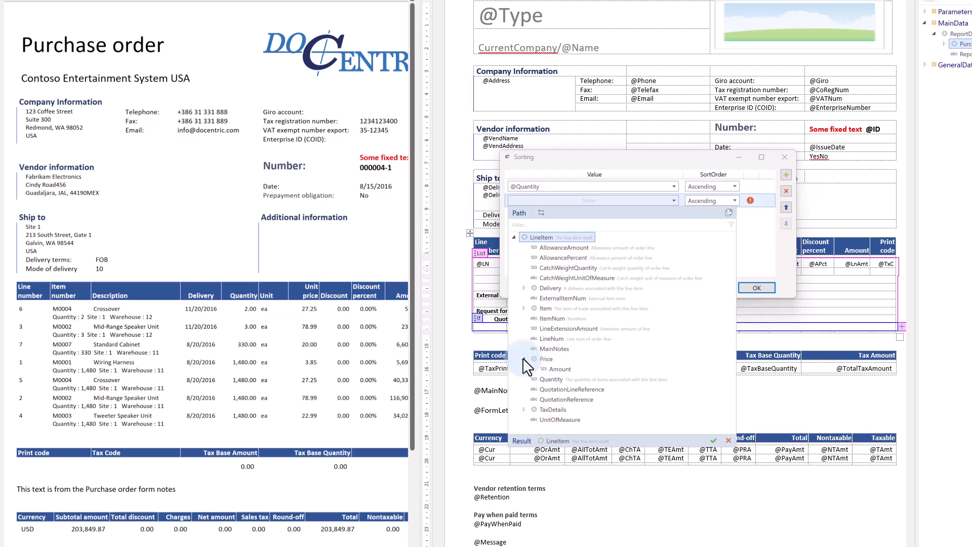
left_click(565, 369)
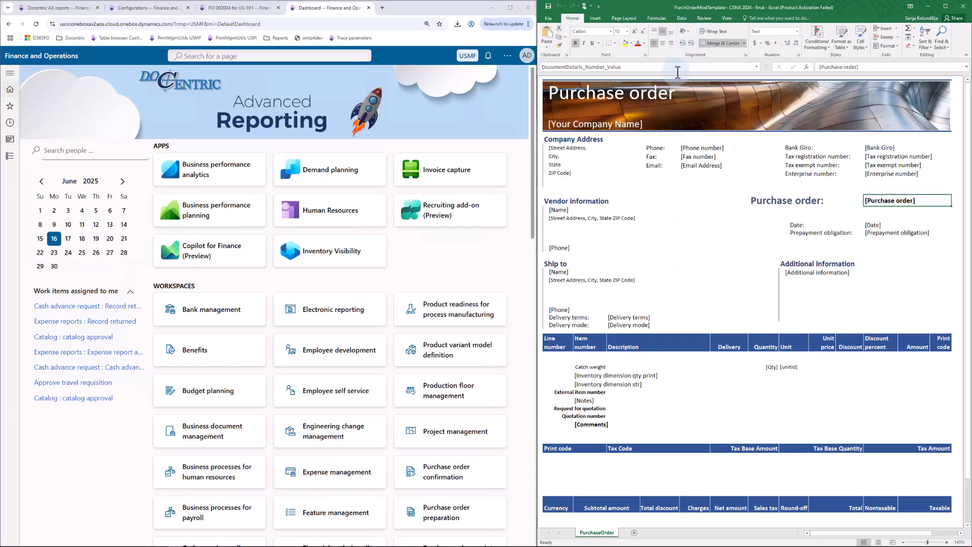
Switch to the purchase order template in Excel and highlight the cells of the named range orderLines_Values.
left_click(757, 66)
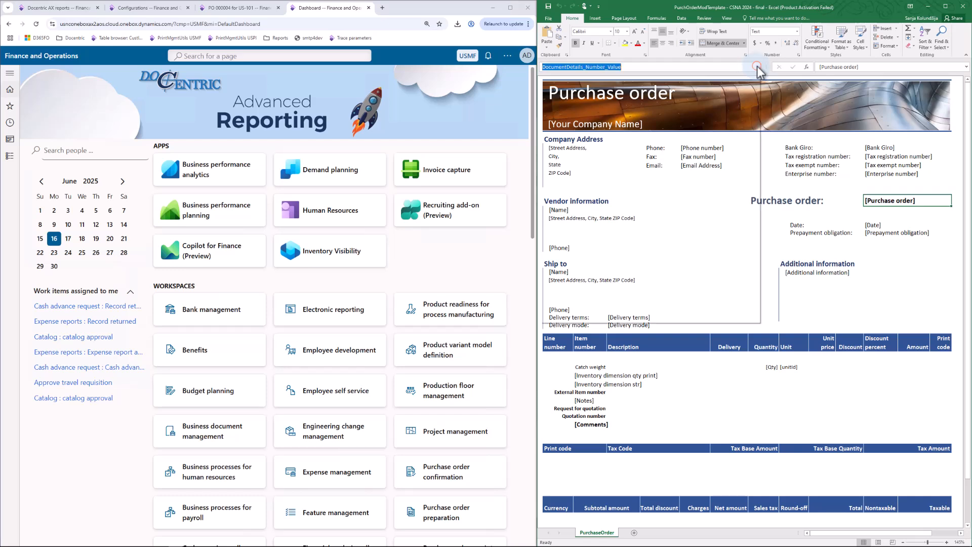
scroll(580, 256, "down", 6)
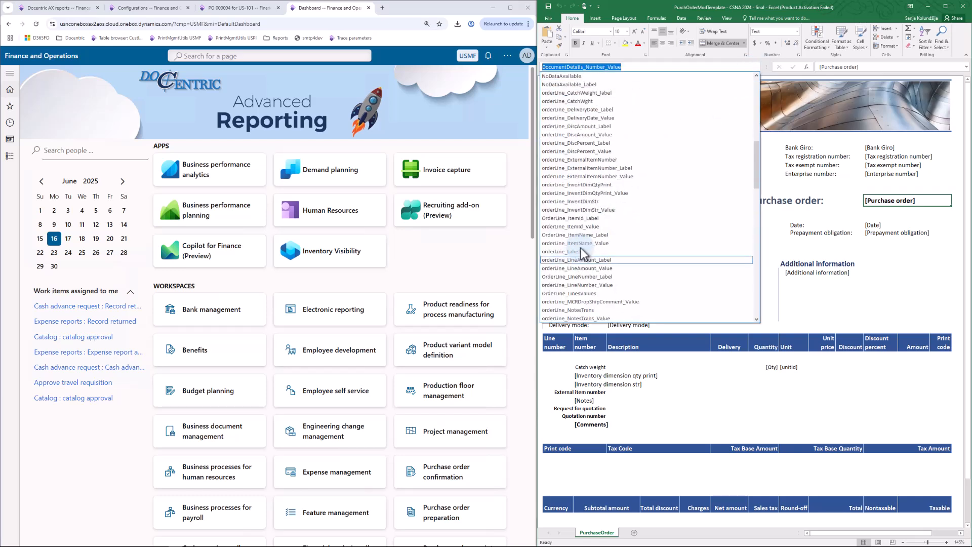
scroll(587, 244, "down", 8)
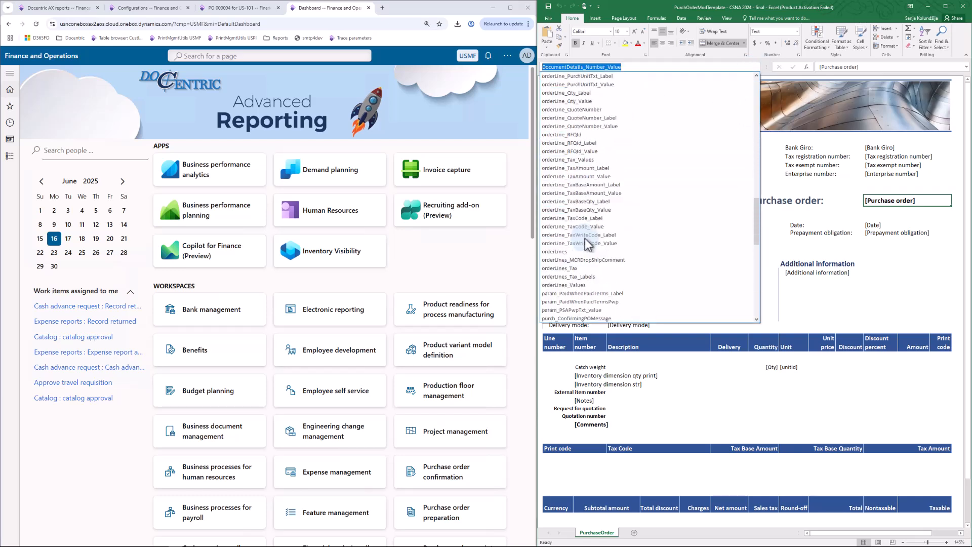
left_click(579, 285)
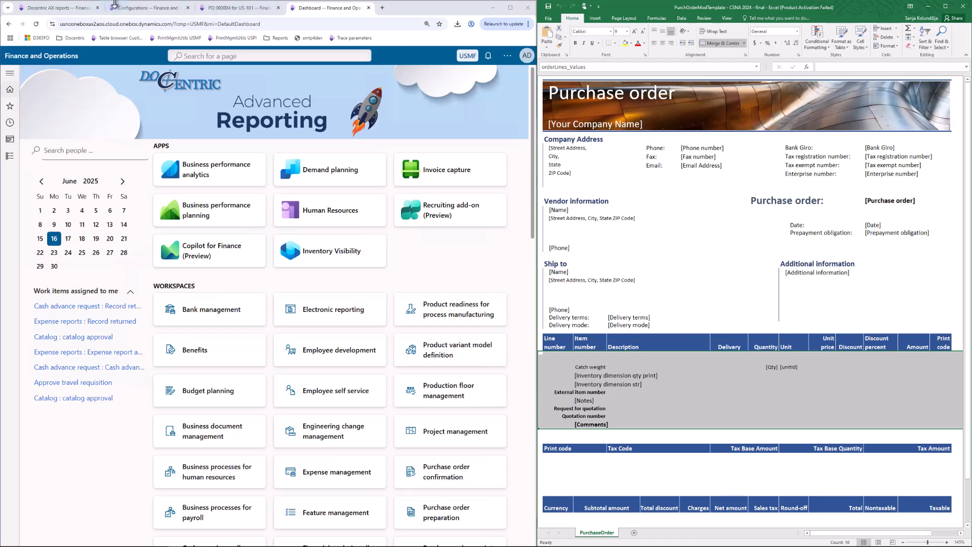
Switch to Finance and Operations, close the dashboard page, and open the Purchase order (Excel) CSNA 2024 configuration in the format designer.
left_click(368, 7)
left_click(152, 8)
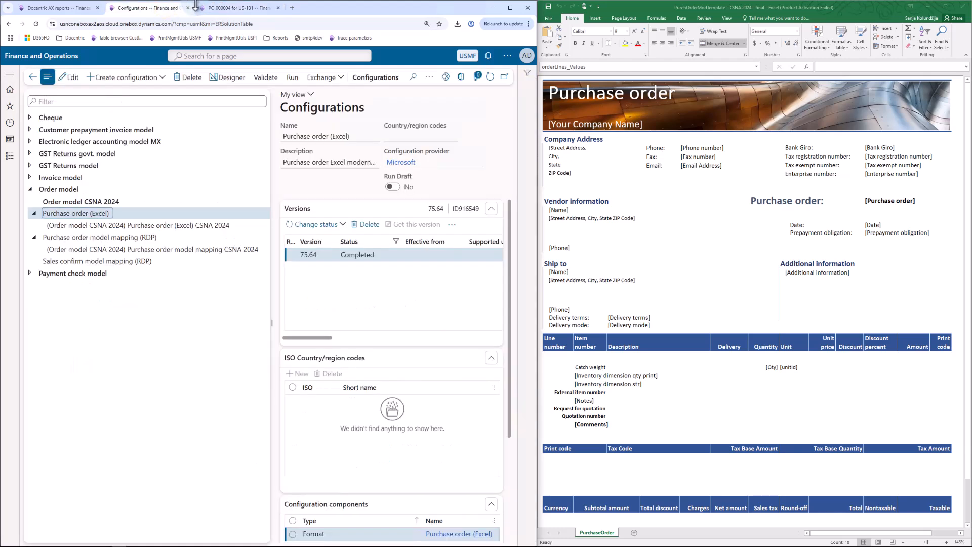
left_click(152, 225)
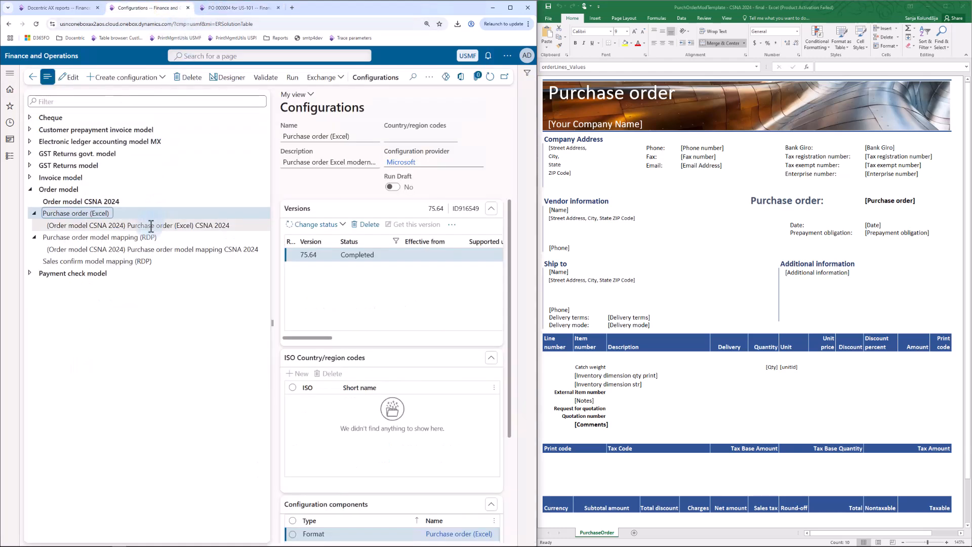
left_click(229, 77)
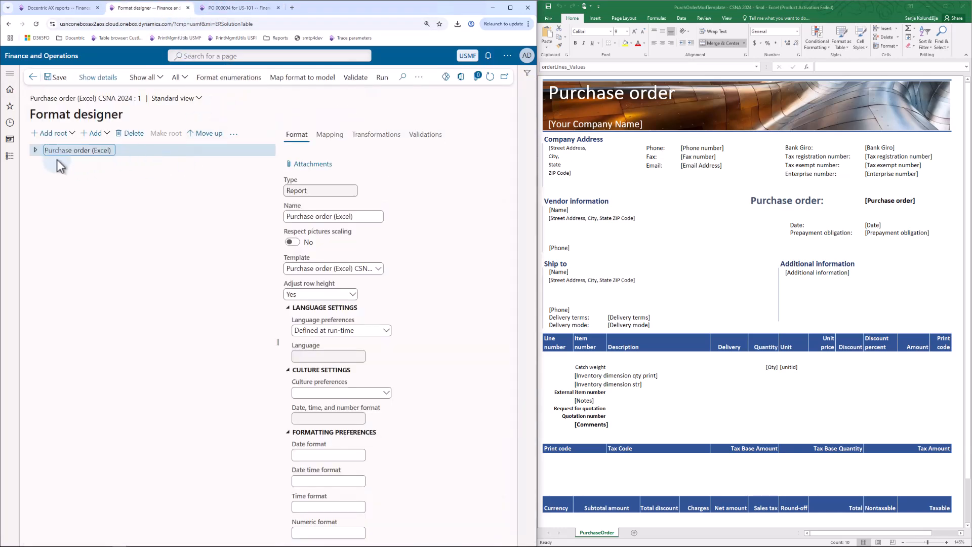
Show the properties of the orderLines_Values range under PurchaseOrder and orderLines in the format tree.
left_click(36, 150)
left_click(40, 163)
left_click(43, 186)
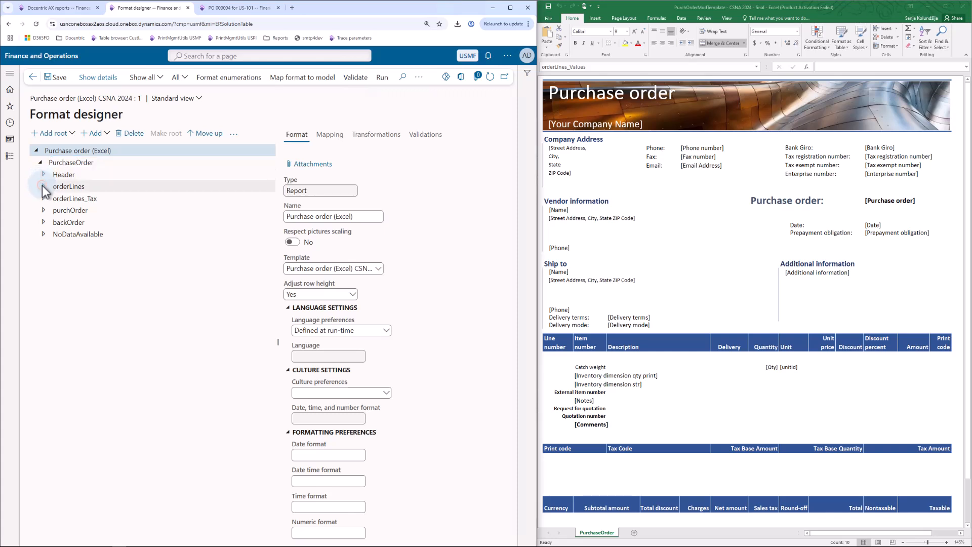
left_click(86, 210)
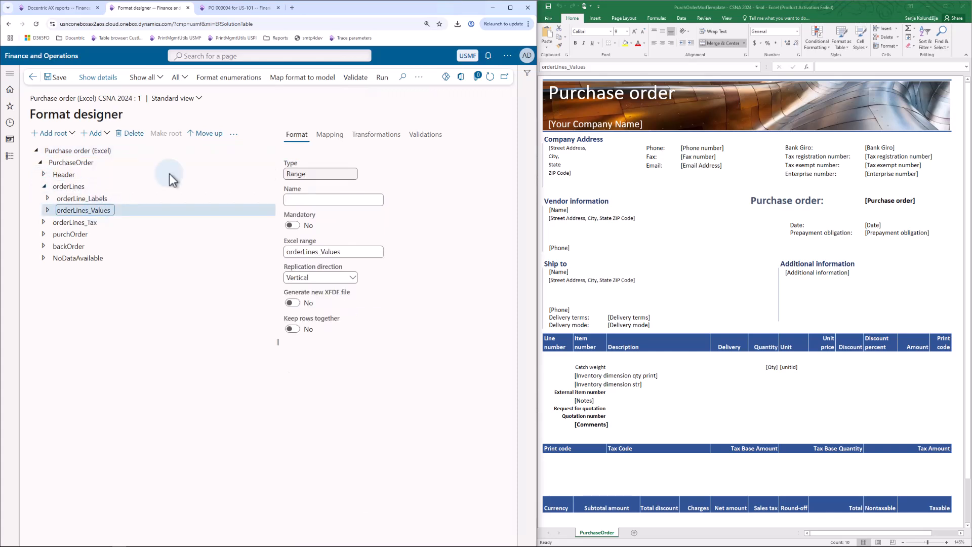
Show the mapping of the orderLines_Values range and highlight OrderLine.LineItem in its binding.
left_click(330, 135)
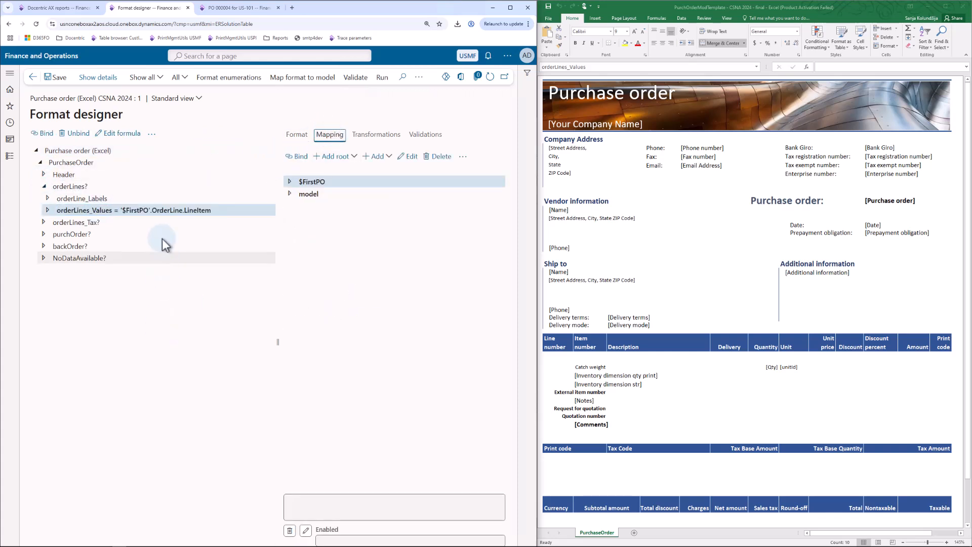
left_click_drag(152, 210, 209, 210)
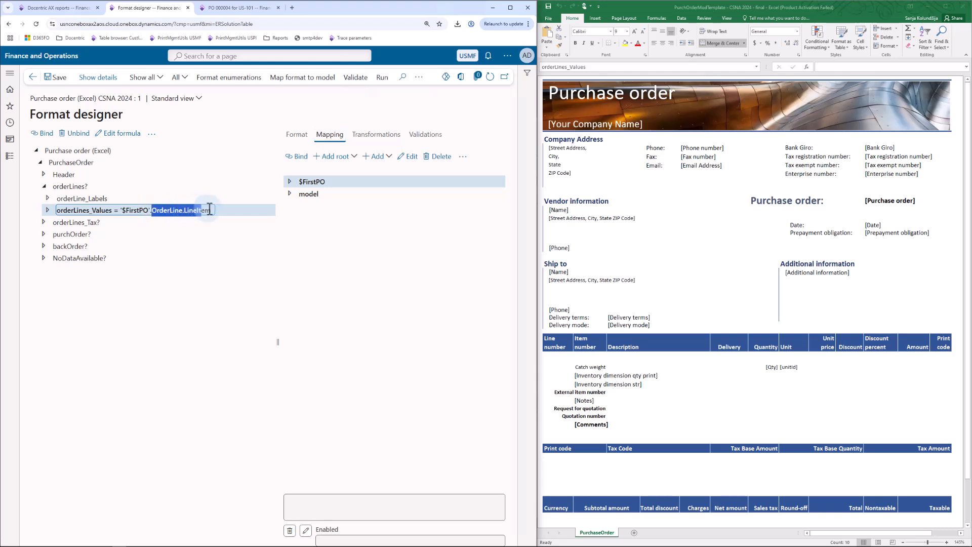
left_click(200, 267)
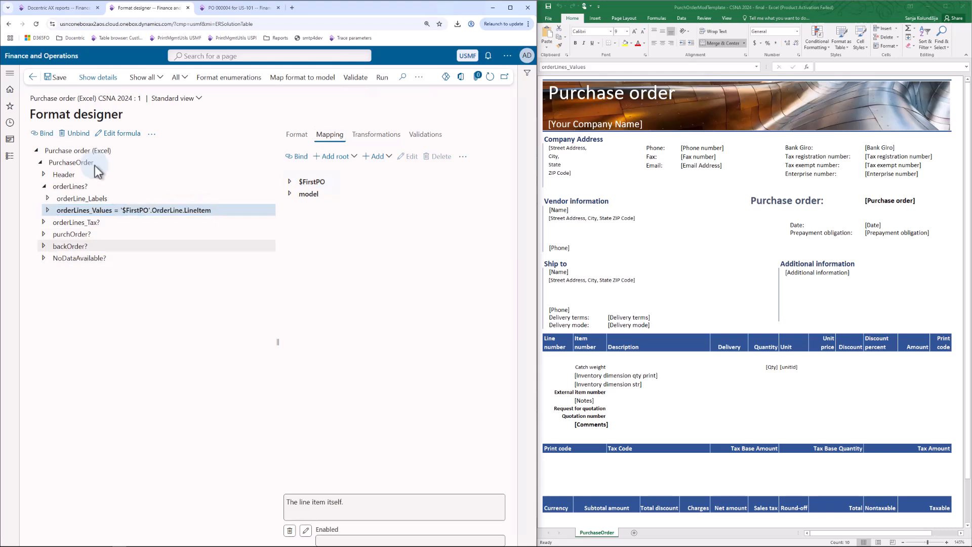
Open the Purchase order model mapping CSNA 2024 in the model mapping designer and enlarge its data model area.
left_click(32, 77)
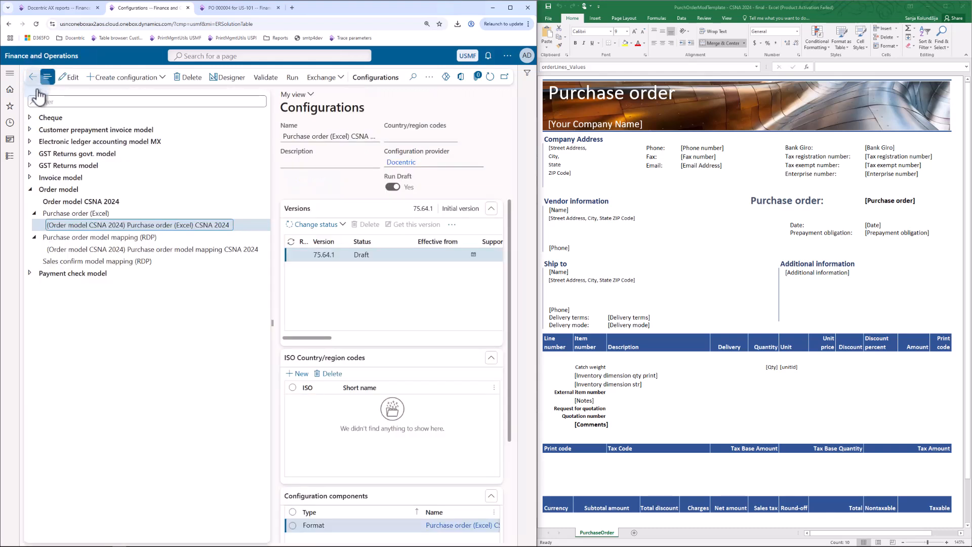
left_click(89, 248)
left_click(228, 77)
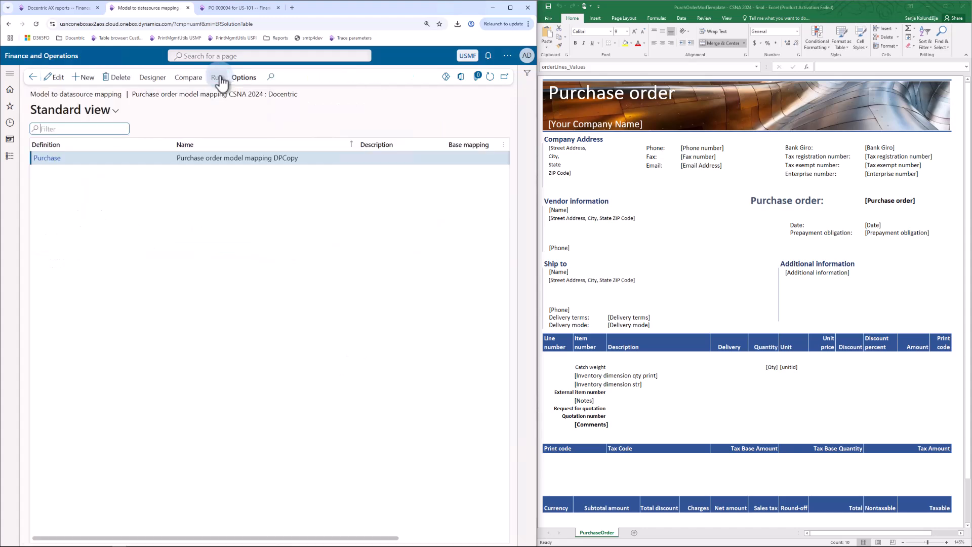
left_click(152, 79)
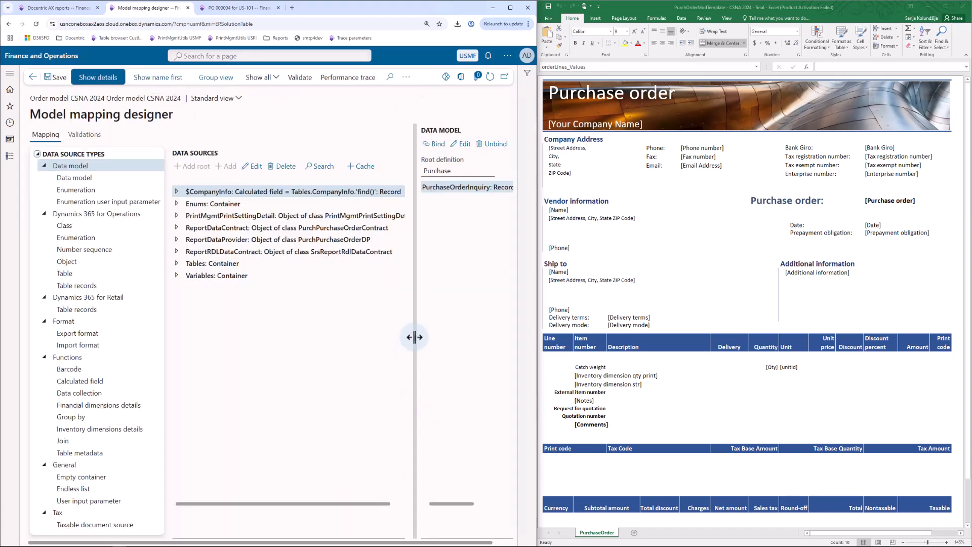
left_click_drag(414, 337, 370, 336)
left_click_drag(536, 244, 619, 302)
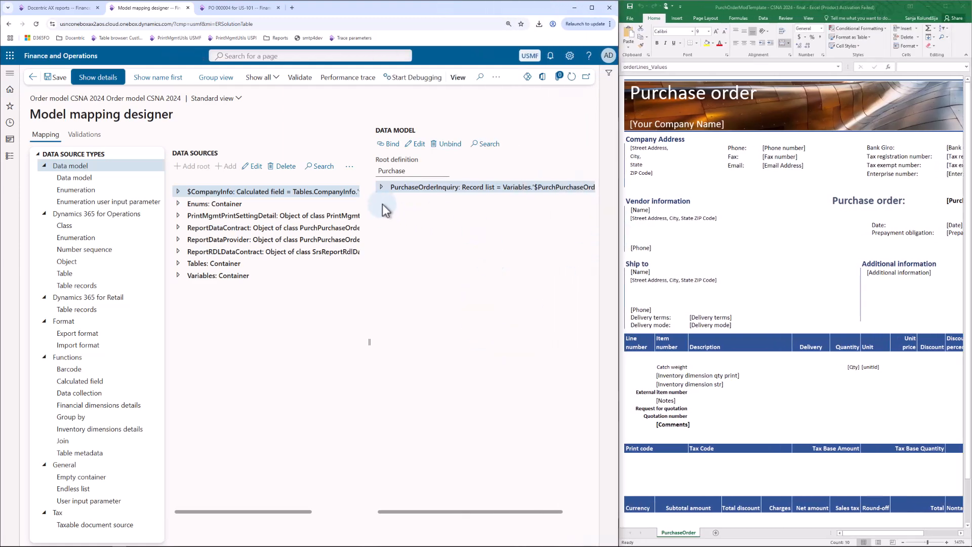
Expand PurchaseOrderInquiry and Order line in the data model and highlight $PurchPurchaseOrderTmp in the LineItem binding.
left_click(382, 187)
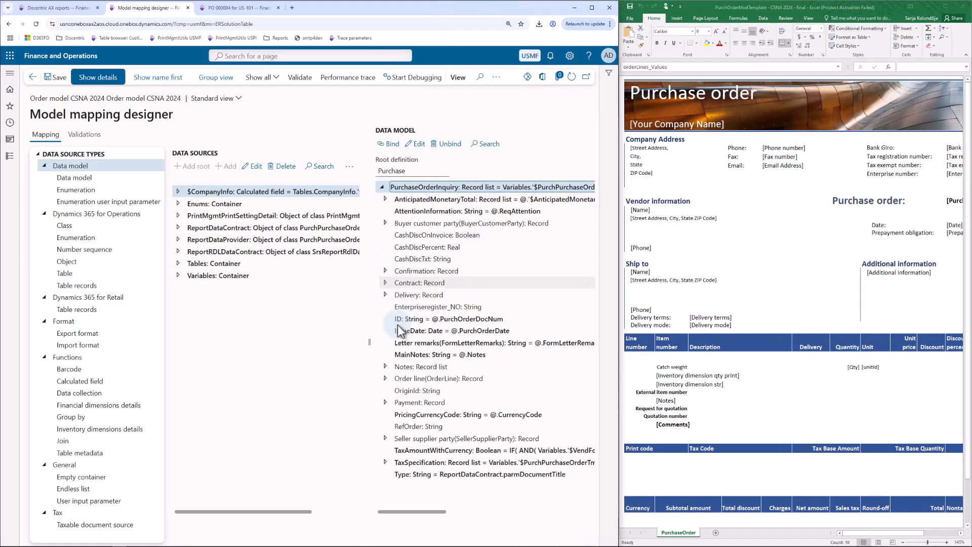
left_click(385, 379)
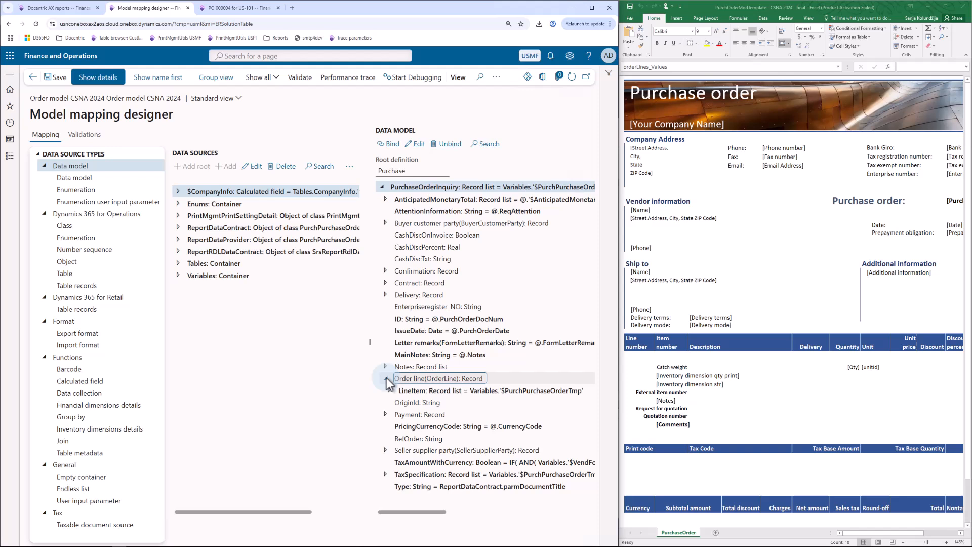
left_click(419, 390)
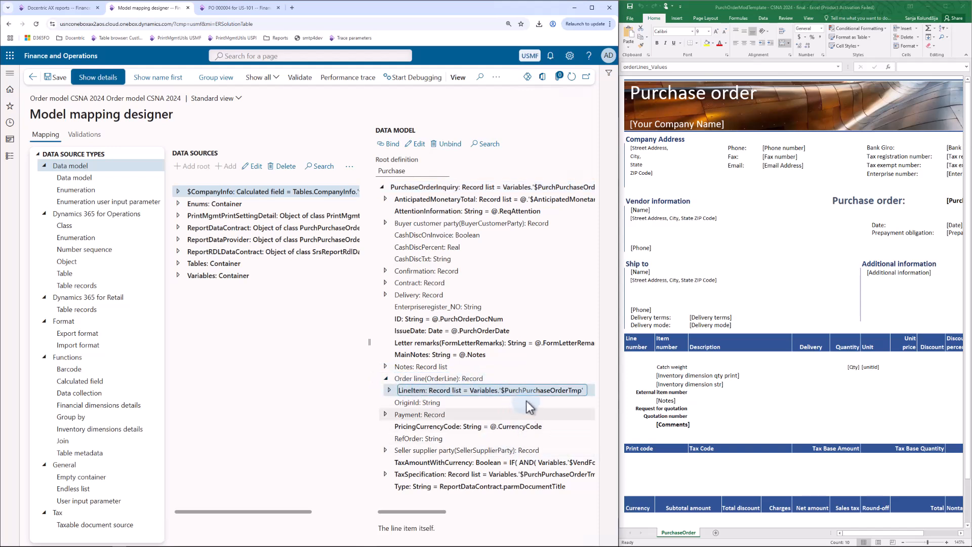
left_click_drag(501, 390, 576, 390)
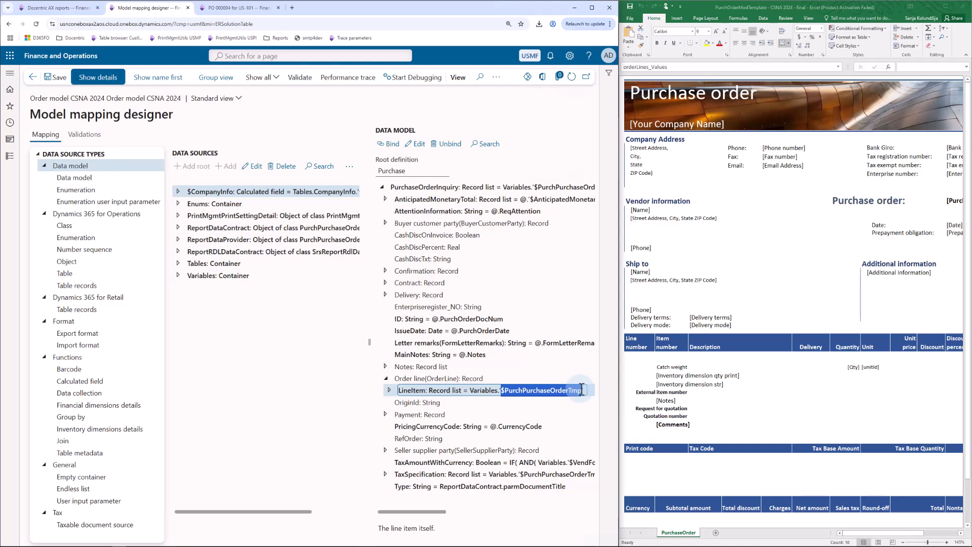
Locate the $PurchPurchaseOrderTmp calculated field in the Variables container, with the window maximized and the data sources area widened.
left_click(178, 275)
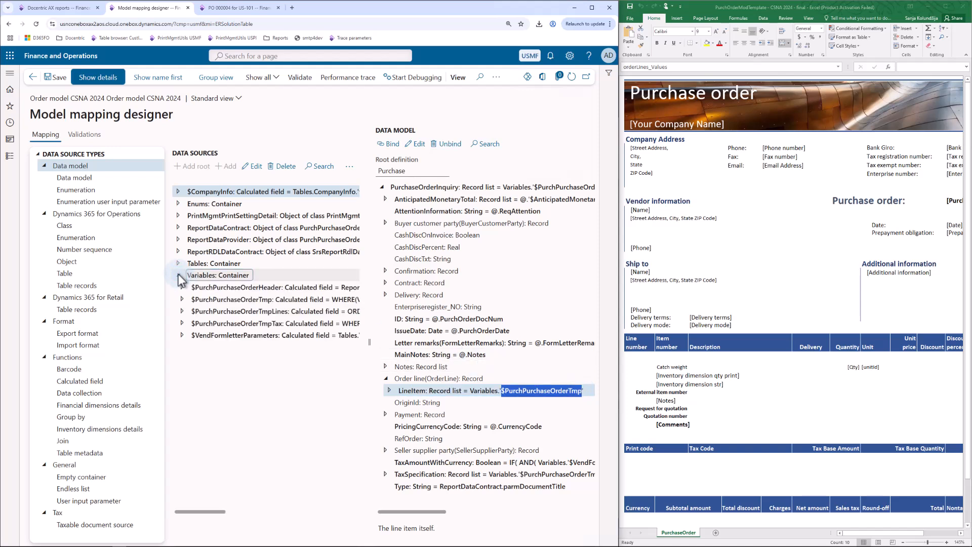
left_click(256, 300)
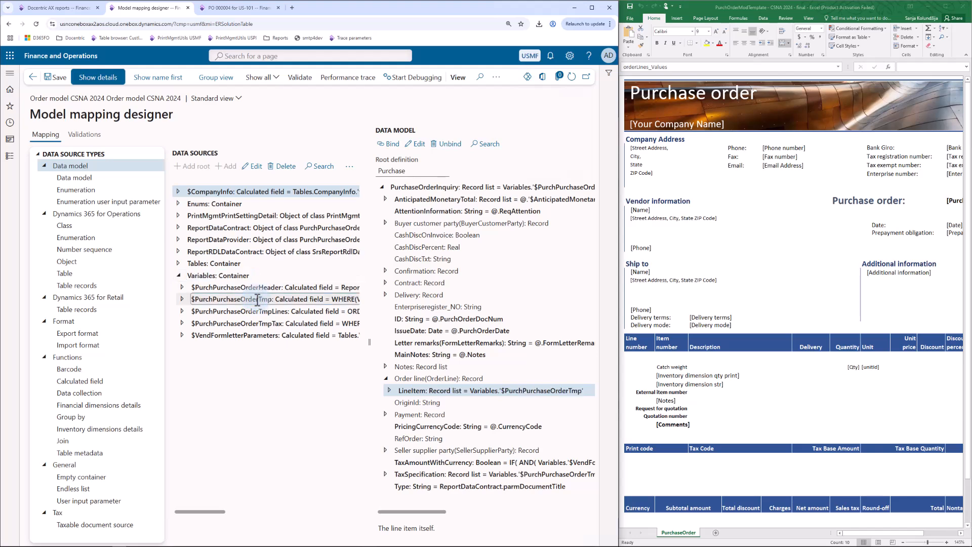
left_click(592, 8)
left_click_drag(369, 335, 484, 331)
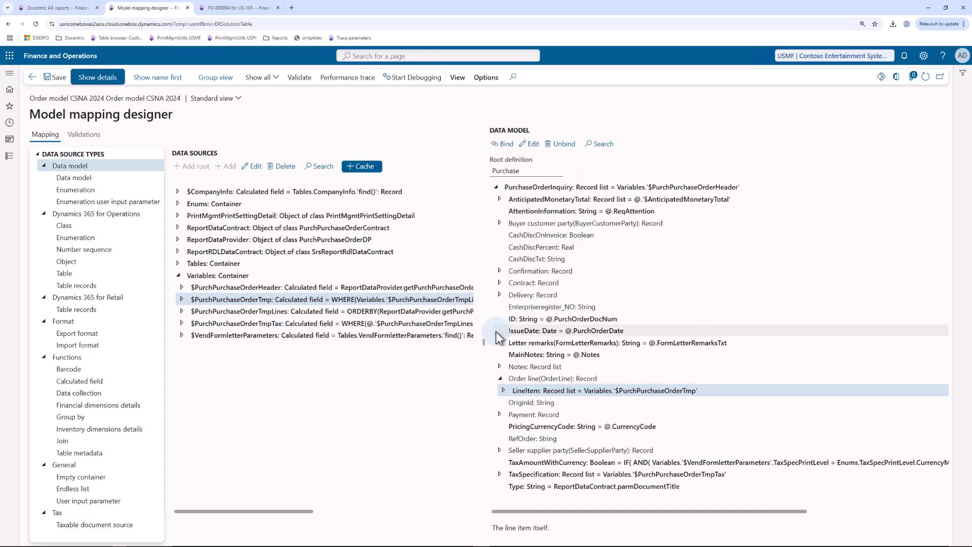
Open the formula of the $PurchPurchaseOrderTmp calculated field in the formula designer.
left_click(324, 299)
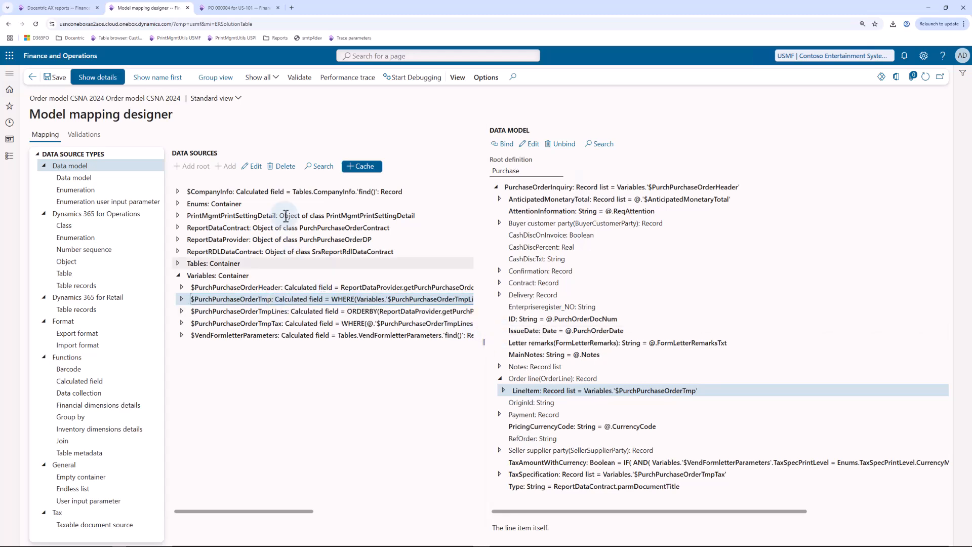
left_click(256, 169)
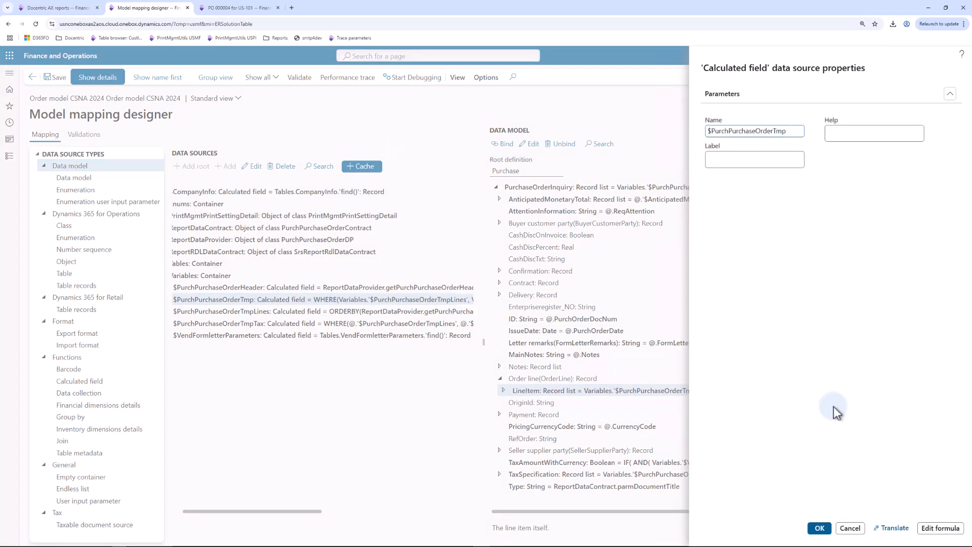
left_click(949, 530)
left_click(372, 224)
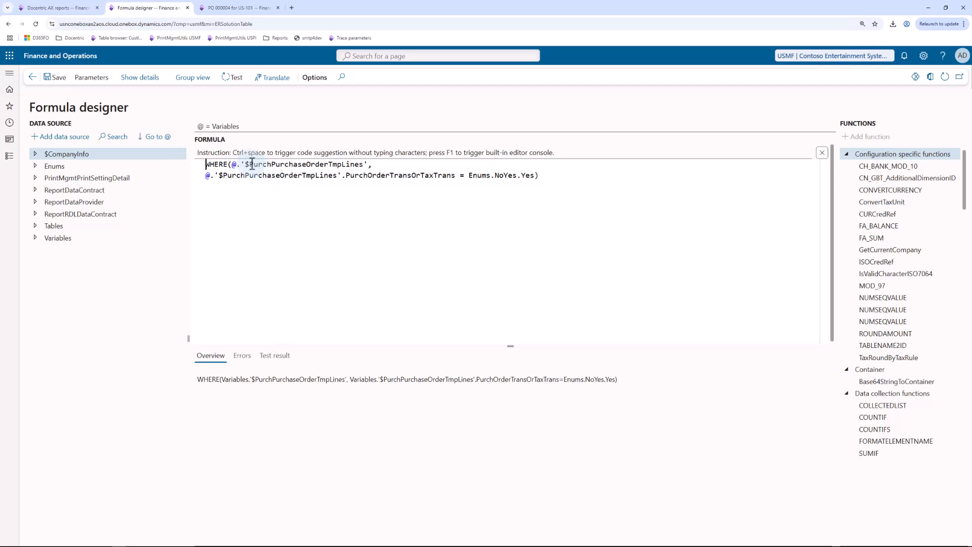
Highlight PurchPurchaseOrderTmpLines, PurchOrderTransOrTaxTrans and the Yes value in the WHERE formula, ending on the source list name.
left_click_drag(249, 164, 369, 164)
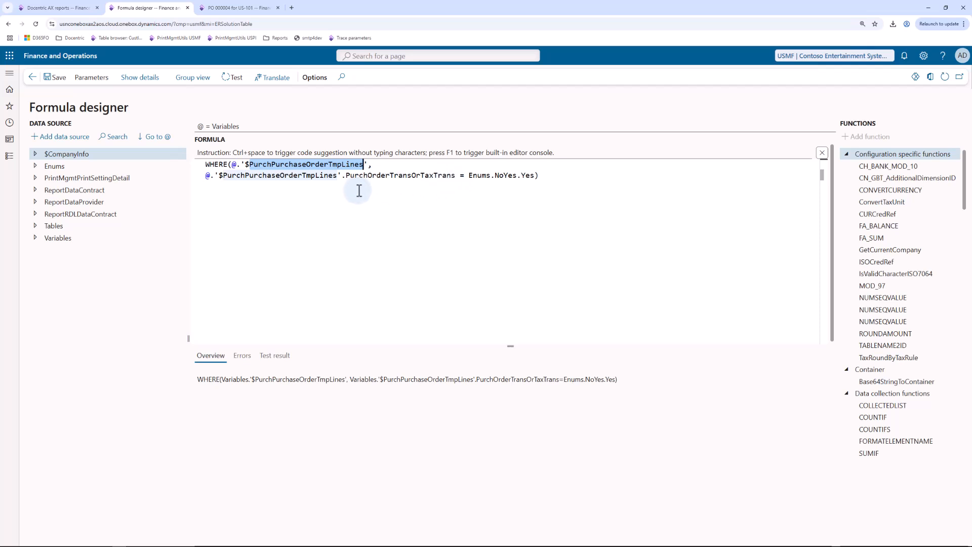
left_click_drag(346, 176, 456, 176)
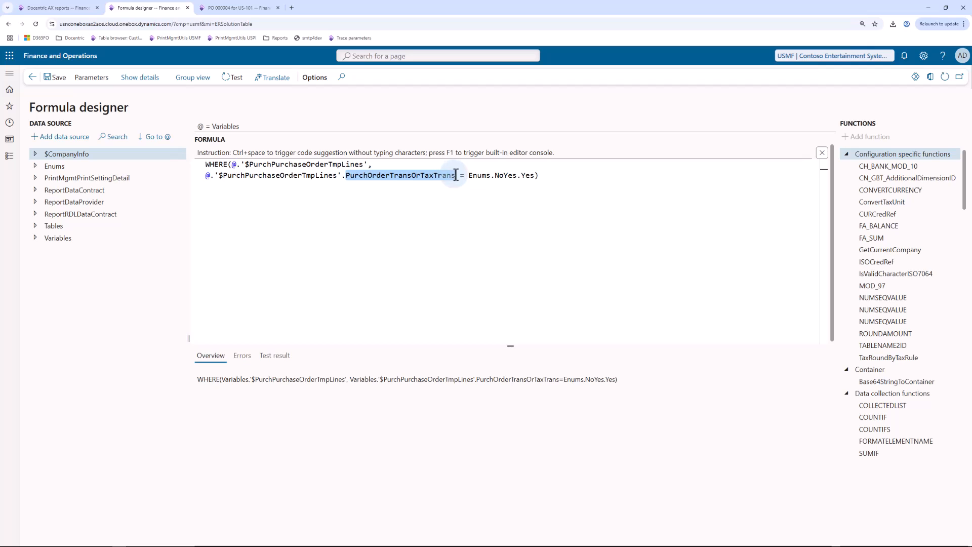
left_click_drag(524, 175, 536, 176)
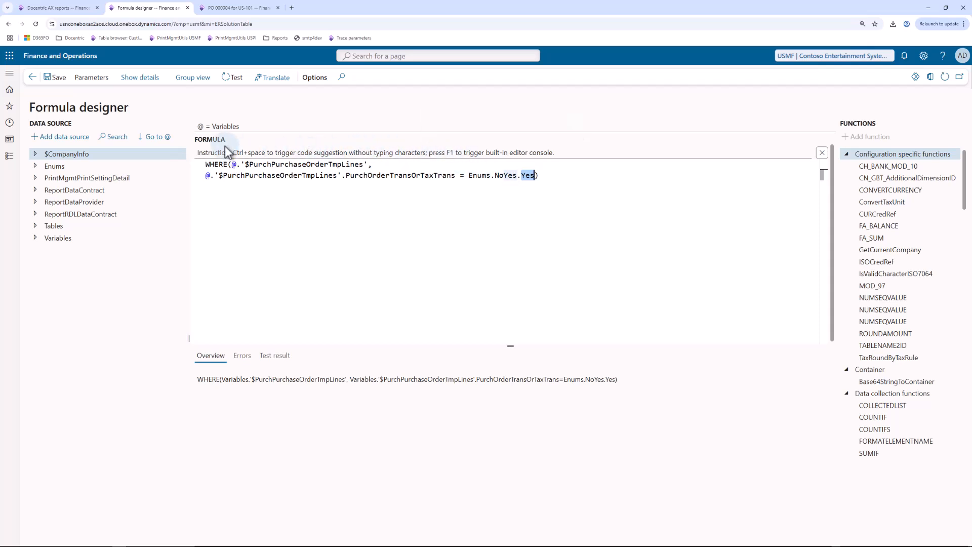
left_click(253, 164)
left_click_drag(293, 164, 365, 165)
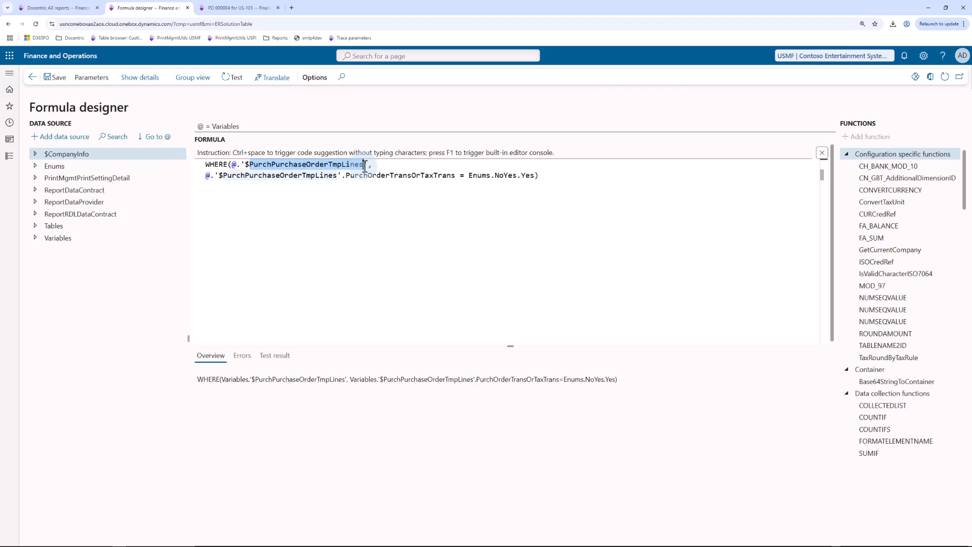
Leave this formula without changes and open the formula of the $PurchPurchaseOrderTmpLines calculated field.
left_click(32, 77)
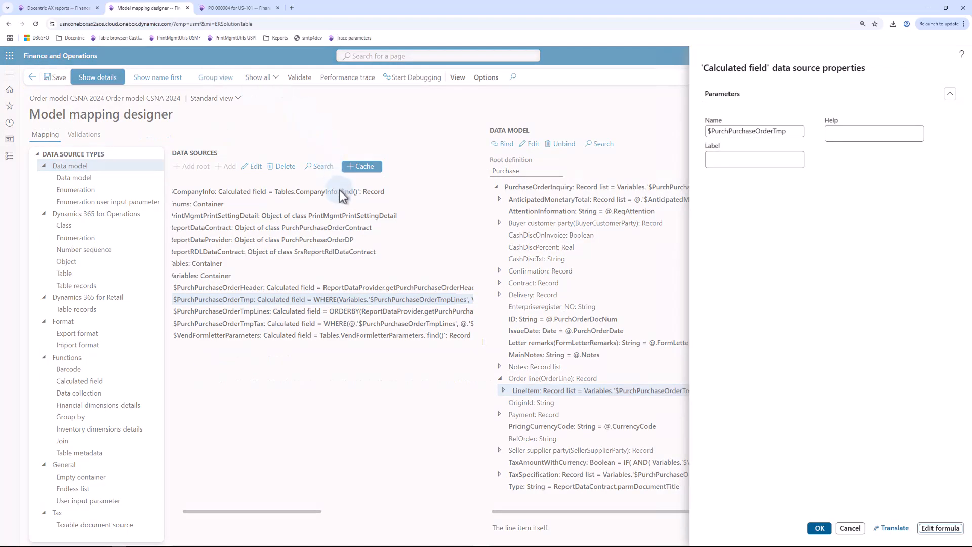
left_click(853, 529)
left_click(264, 312)
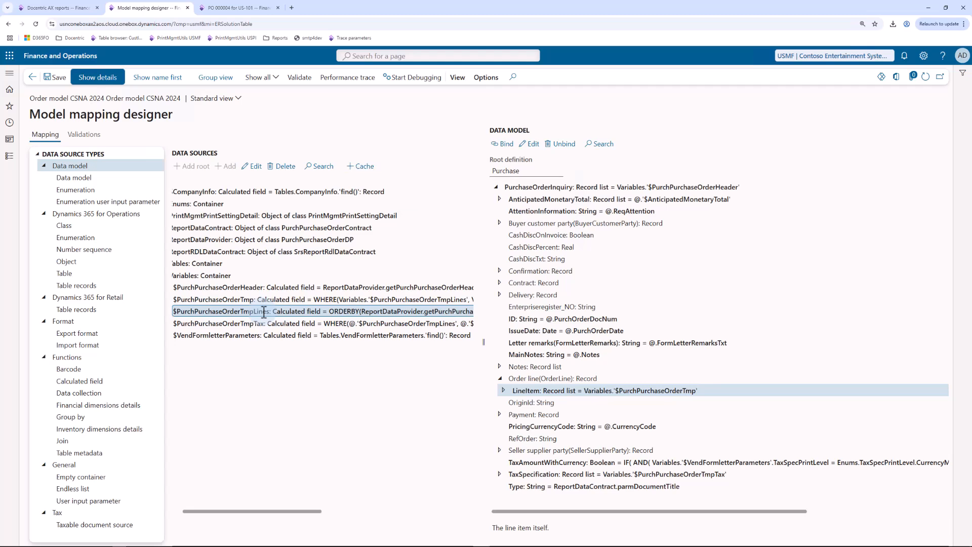
left_click(255, 167)
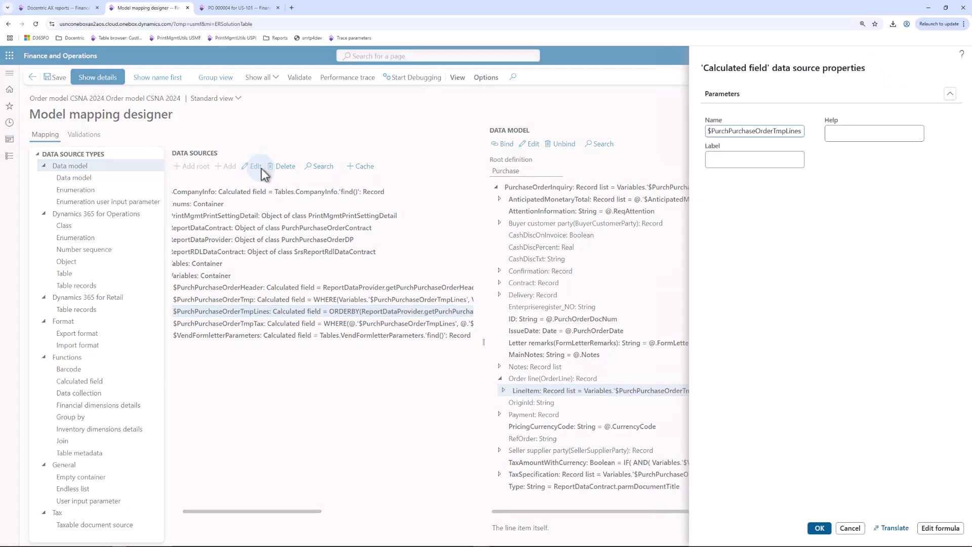
left_click(938, 529)
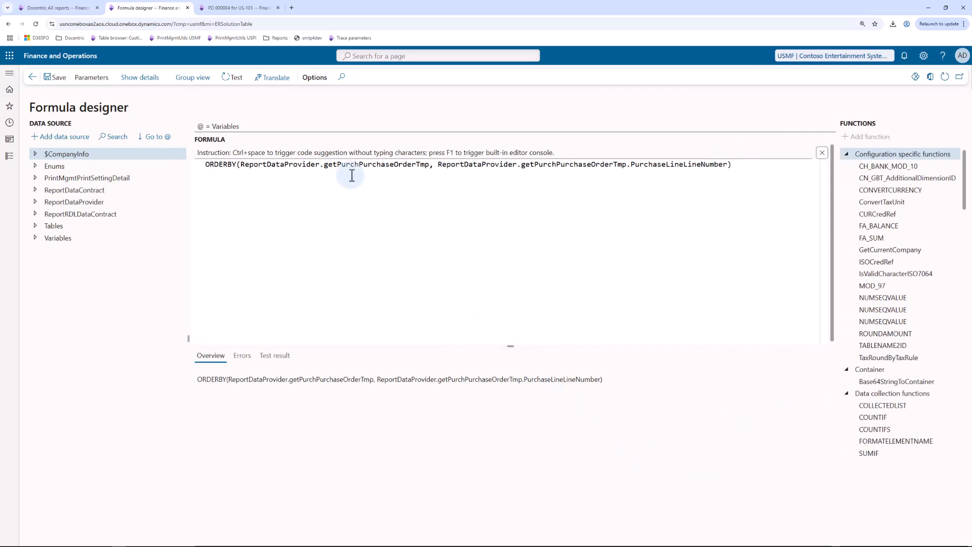
Highlight the getPurchPurchaseOrderTmp list, the ORDERBY function and the PurchaseLineLineNumber sort field in the formula.
left_click_drag(325, 165, 430, 166)
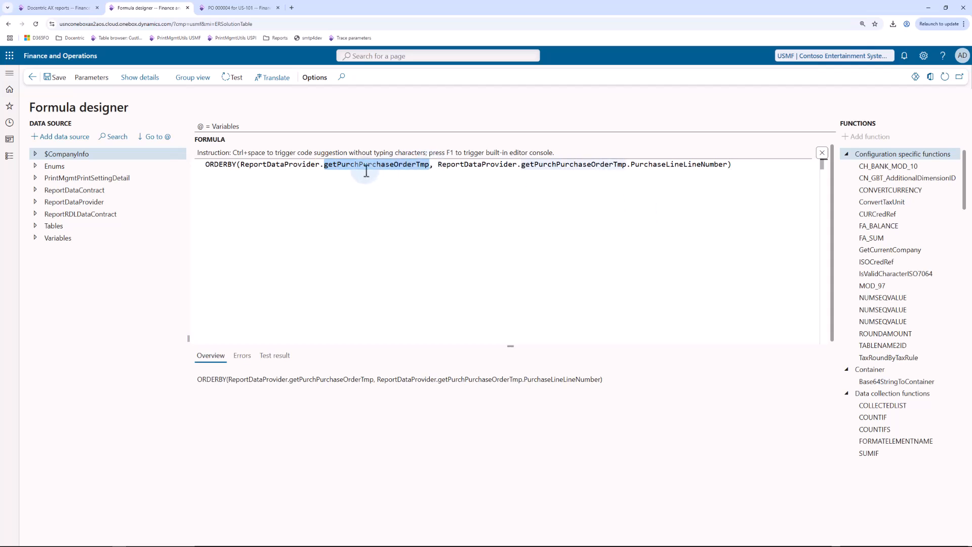
double_click(208, 165)
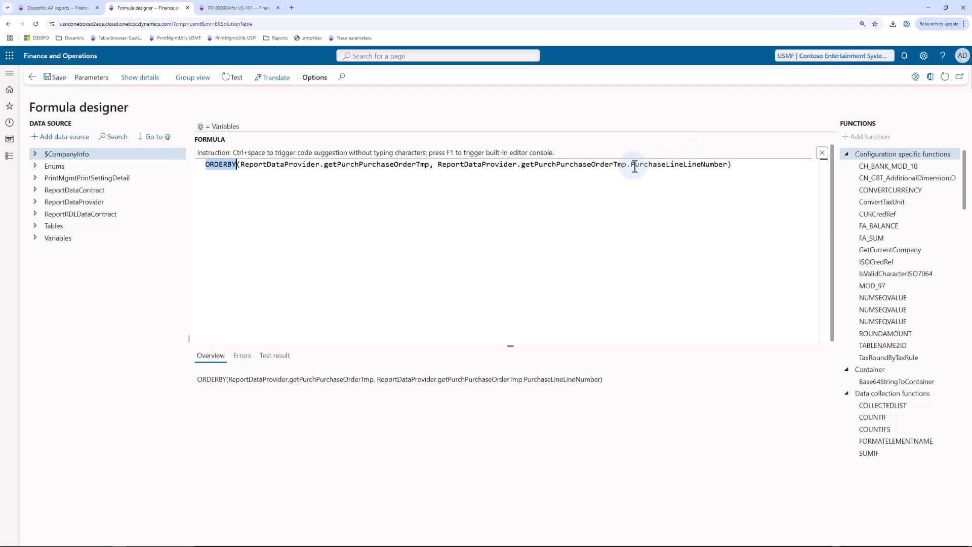
left_click_drag(632, 164, 728, 166)
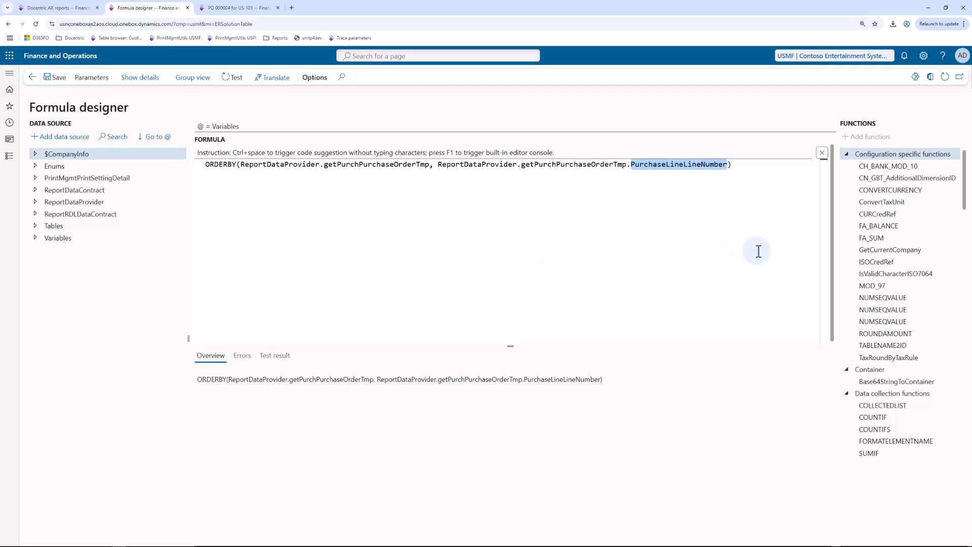
Collapse the unneeded function groups and show the description of ORDERBY in the List group.
left_click(847, 154)
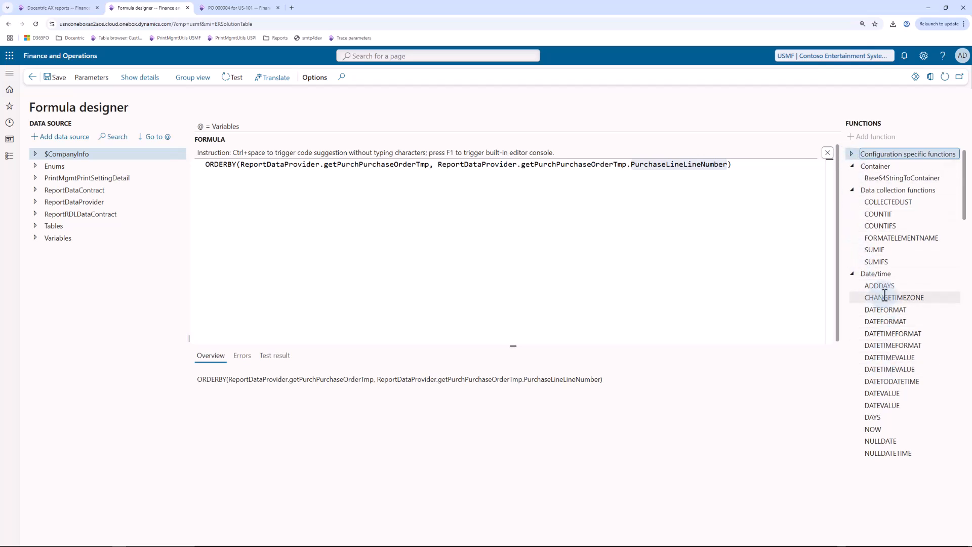
left_click(852, 190)
left_click(852, 201)
left_click(866, 286)
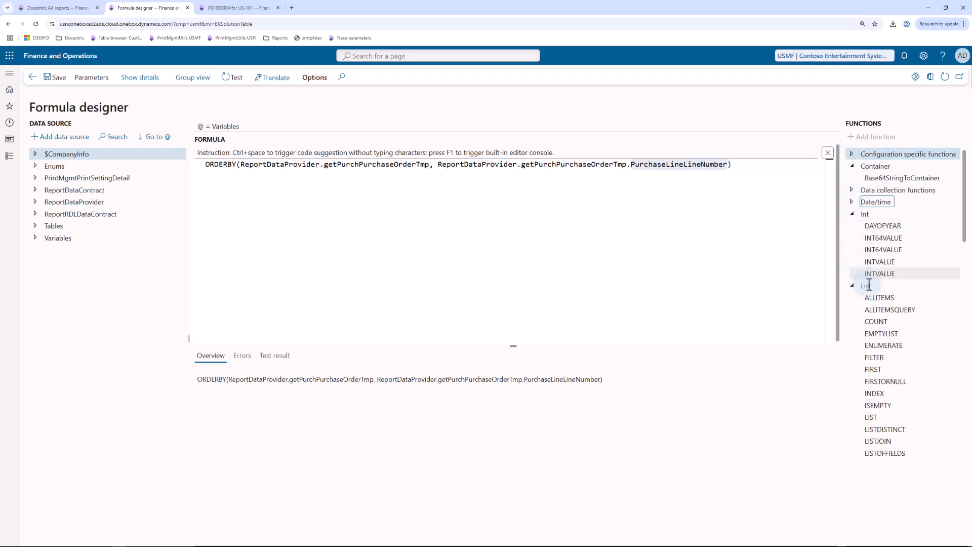
scroll(886, 218, "down", 3)
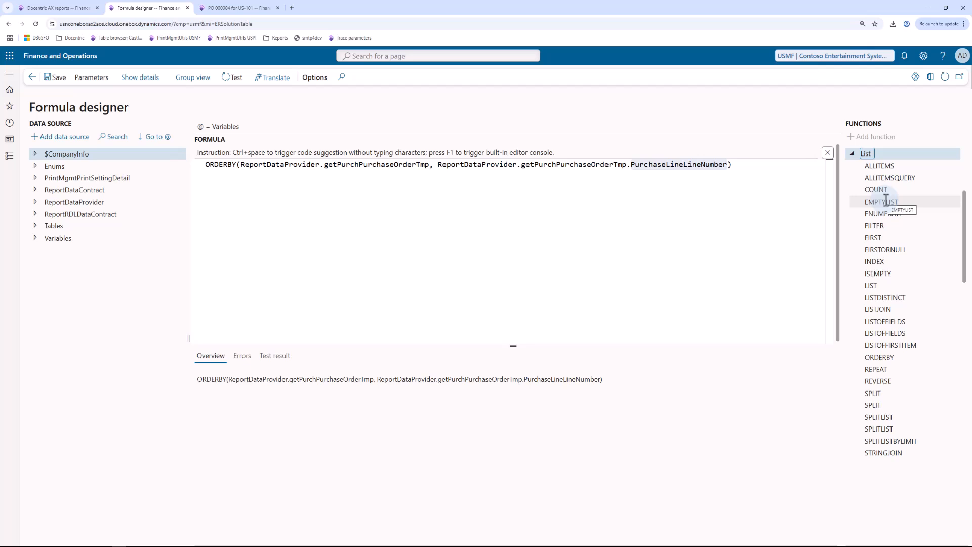
scroll(886, 217, "down", 3)
left_click(806, 292)
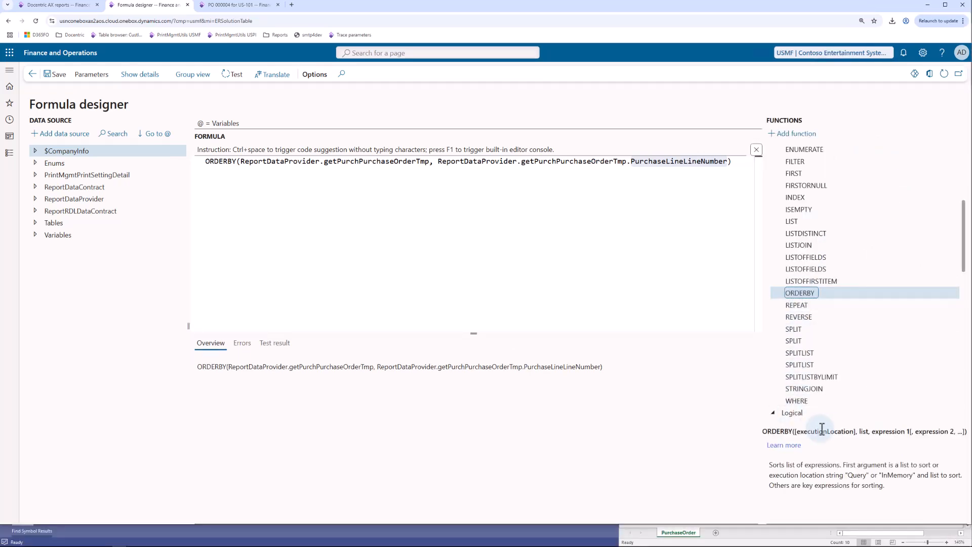
Open the online documentation for the ORDERBY function and search the page for "ascendin".
left_click(793, 446)
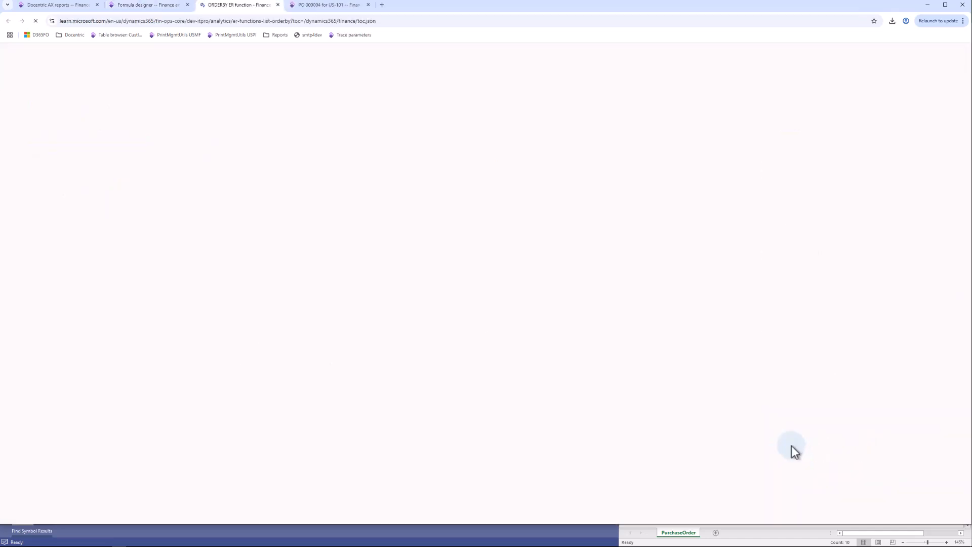
key("ctrl+f")
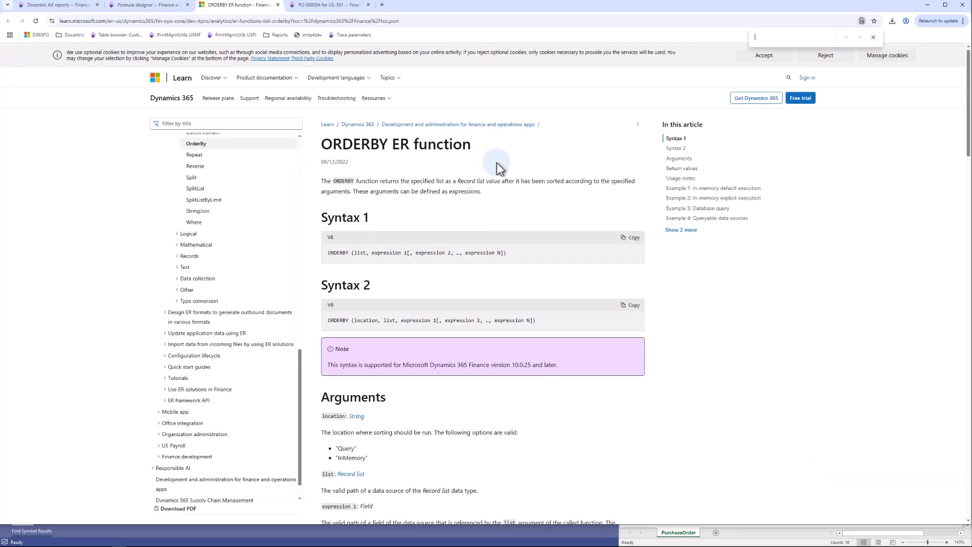
type("ascendin")
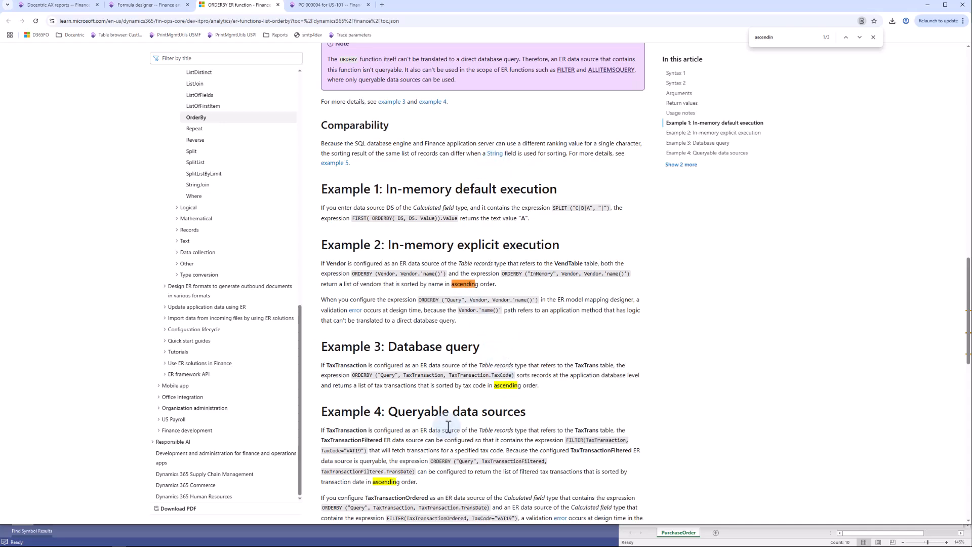
Search the ORDERBY documentation page for "descen", and close the documentation.
left_click_drag(775, 37, 742, 41)
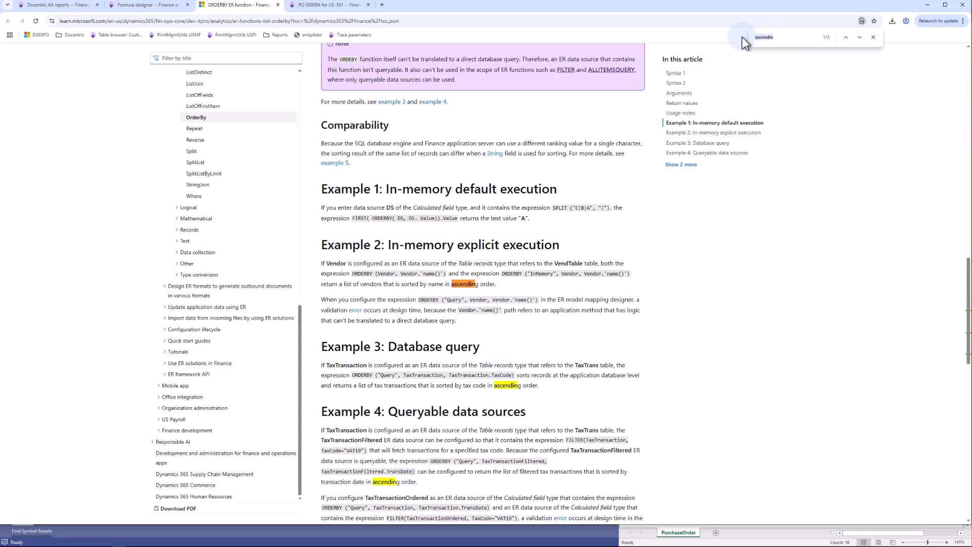
type("desc")
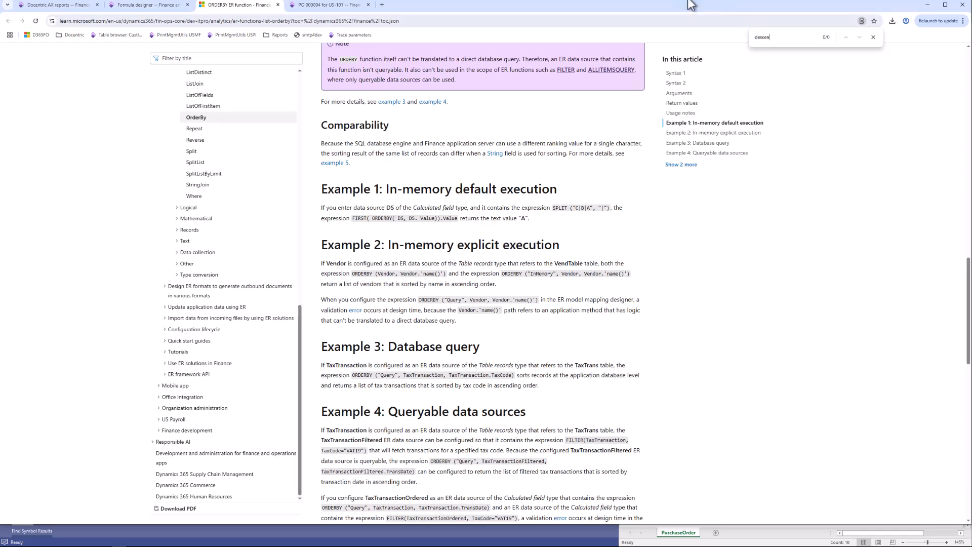
left_click(277, 5)
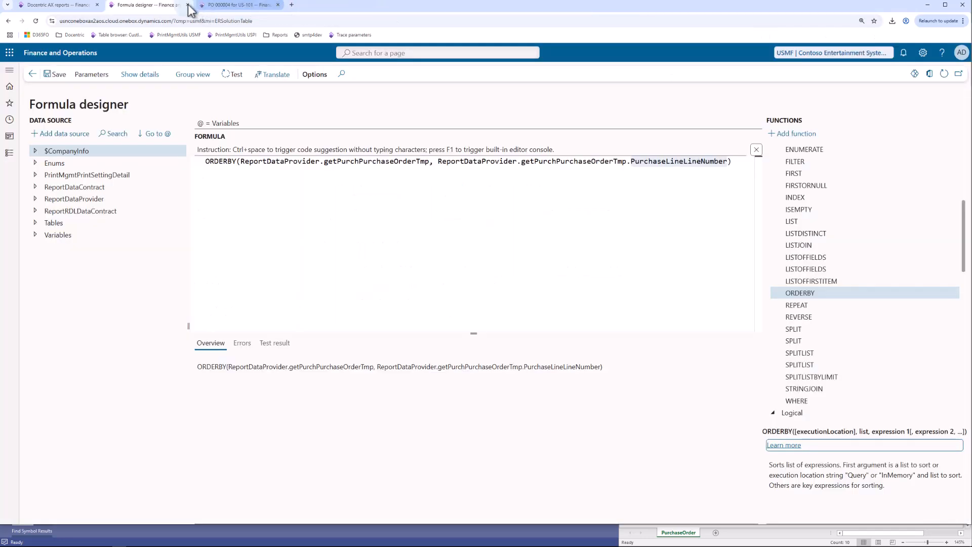
Show the description of the REVERSE list function and wrap the whole ORDERBY expression in REVERSE().
left_click(797, 318)
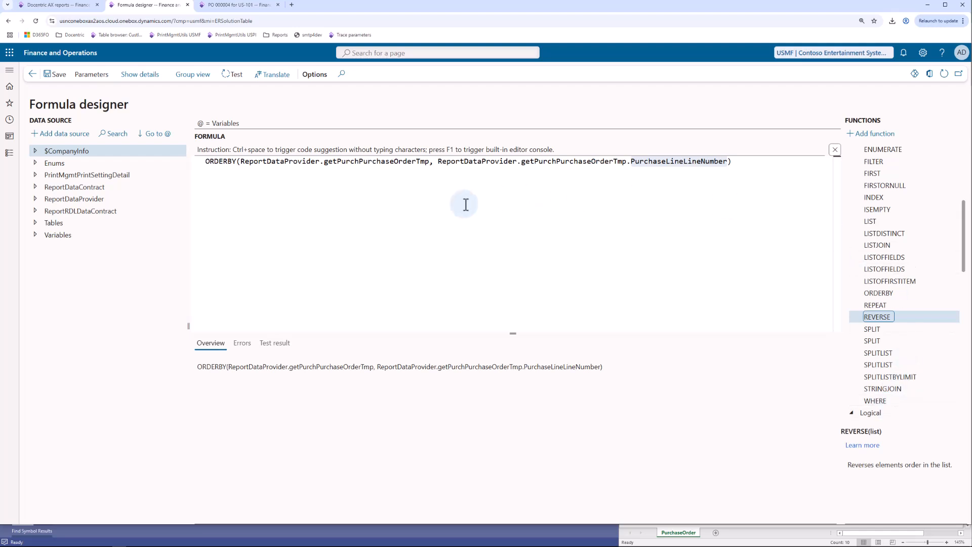
left_click(205, 161)
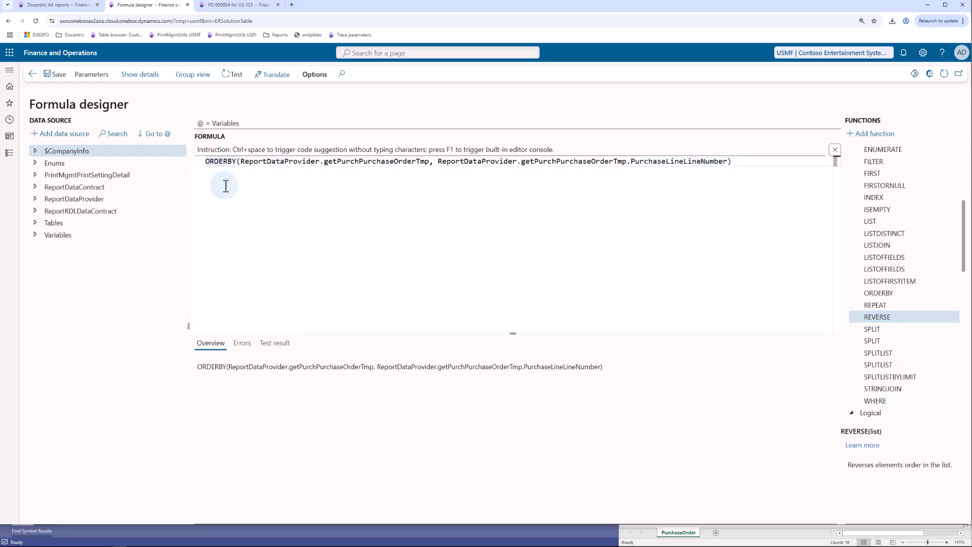
type("REVERSE")
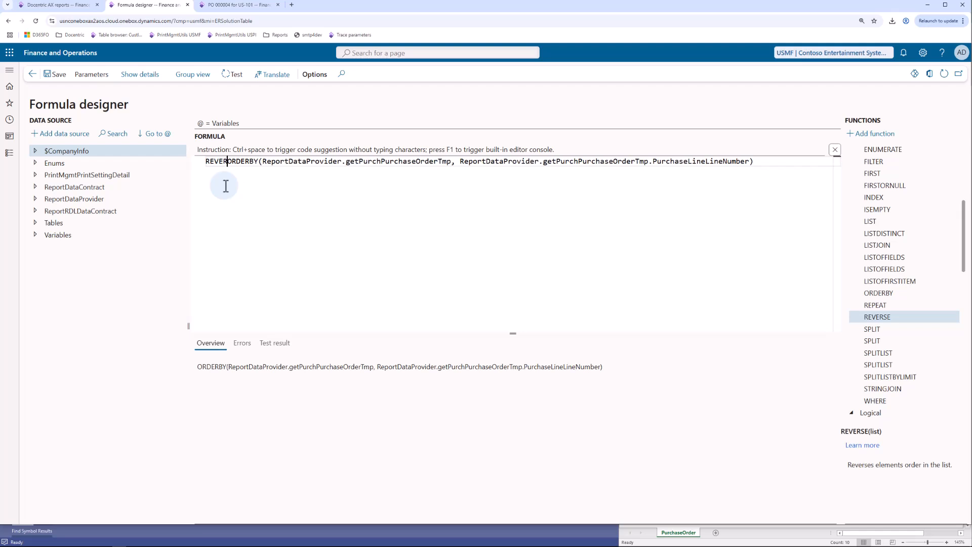
type("(")
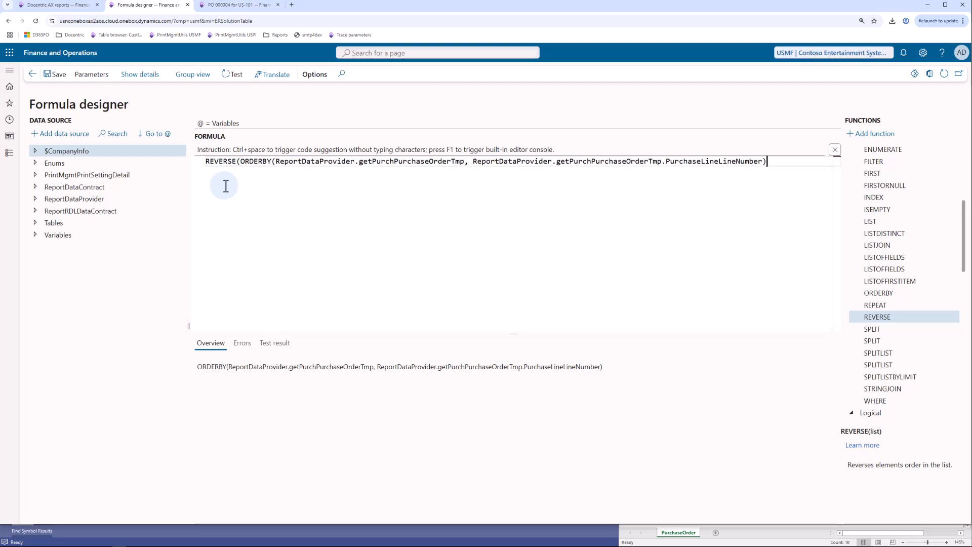
type(")")
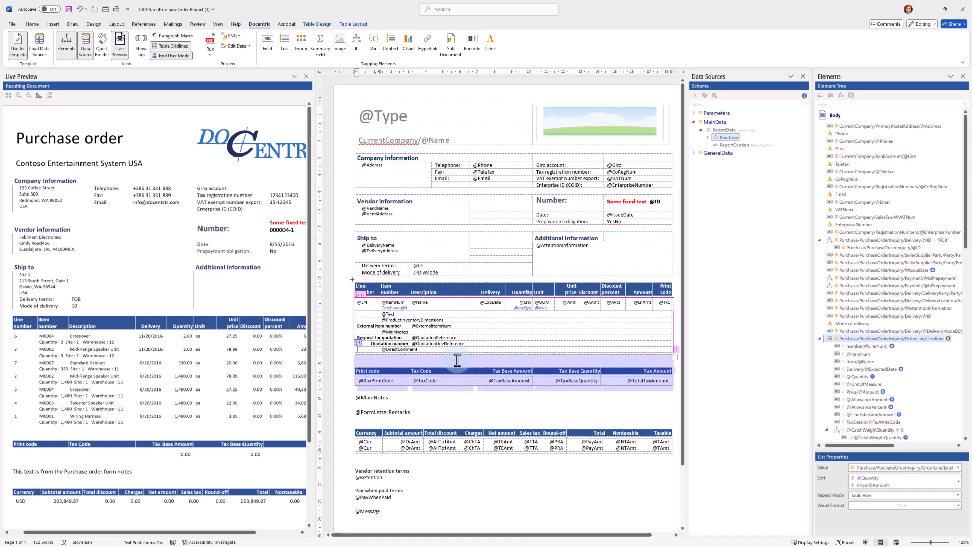
Switch to the Word template, add empty lines above the order lines table, and insert a table with three columns and two rows.
left_click(515, 265)
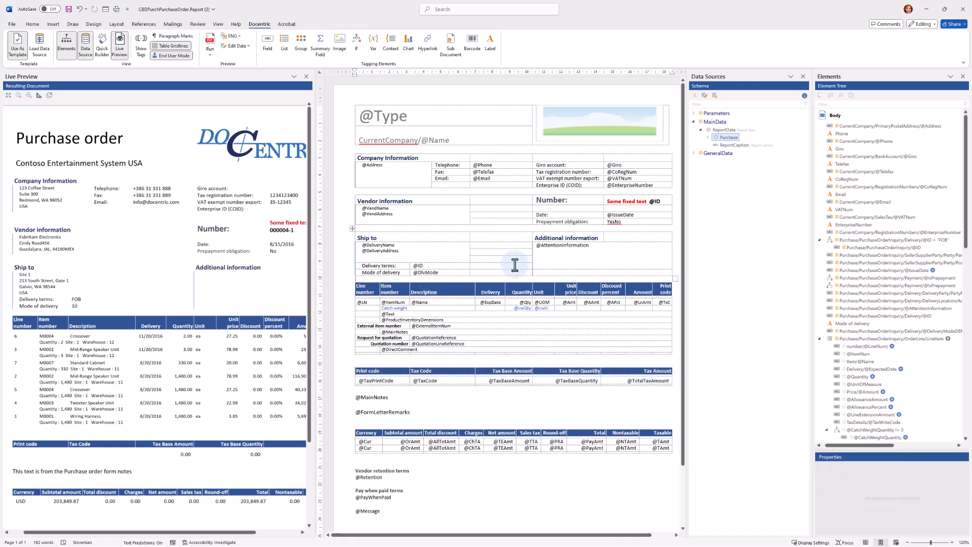
key("Return")
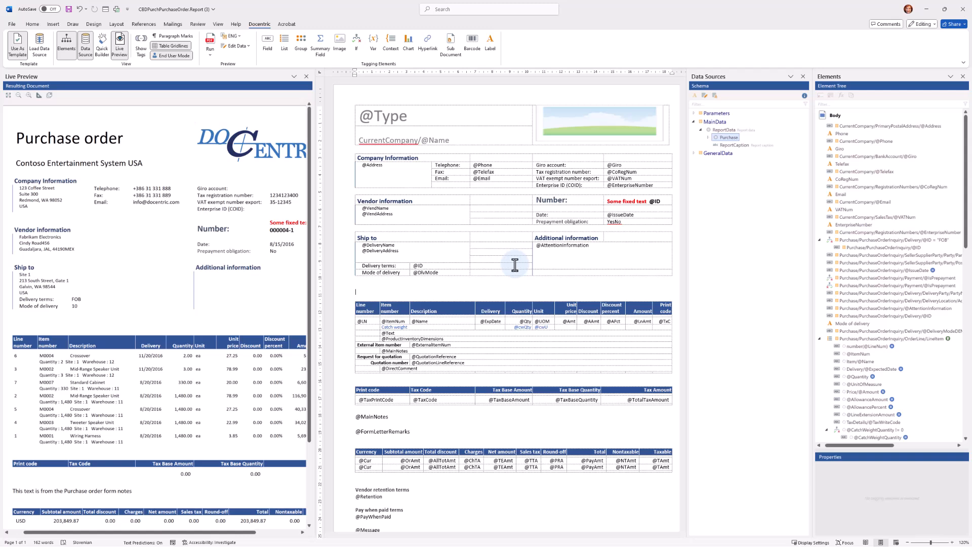
key("Return")
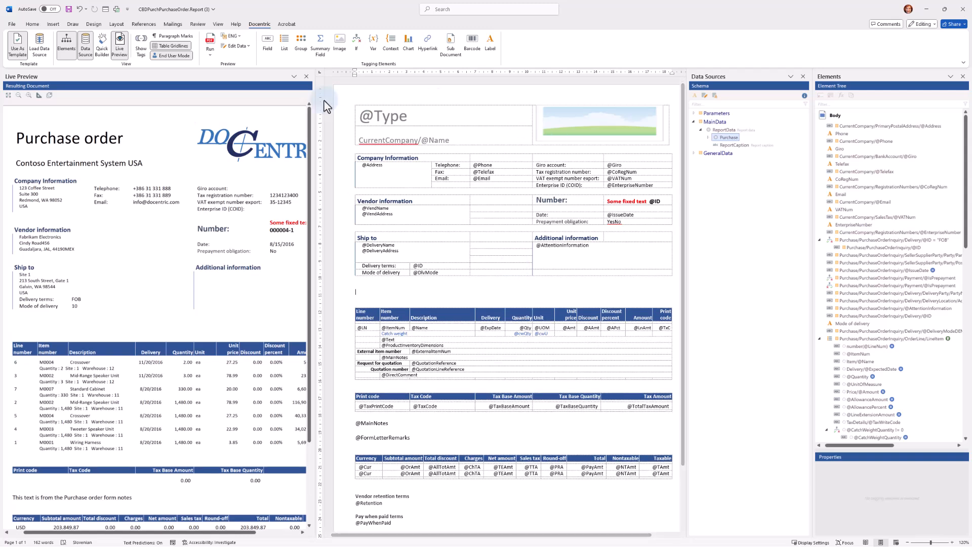
left_click(52, 24)
left_click(72, 53)
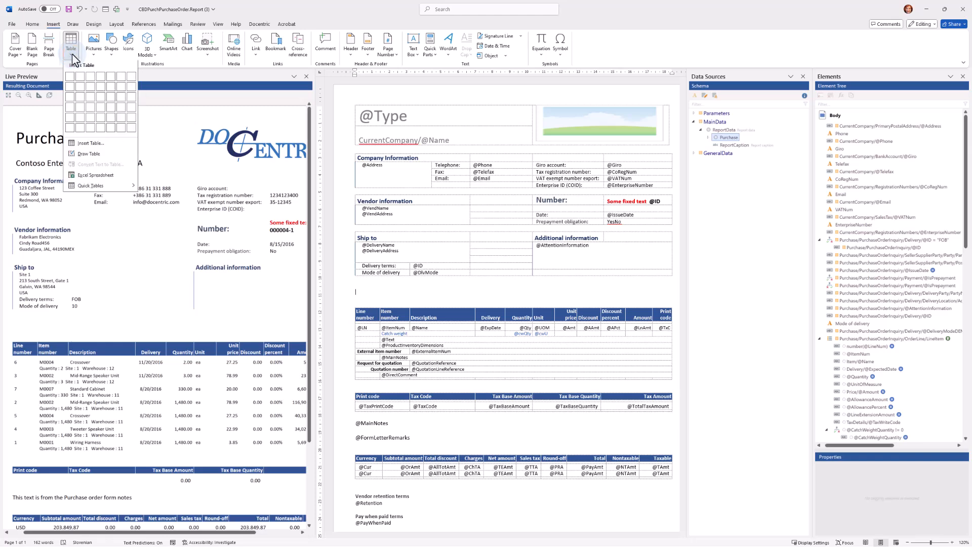
left_click(92, 89)
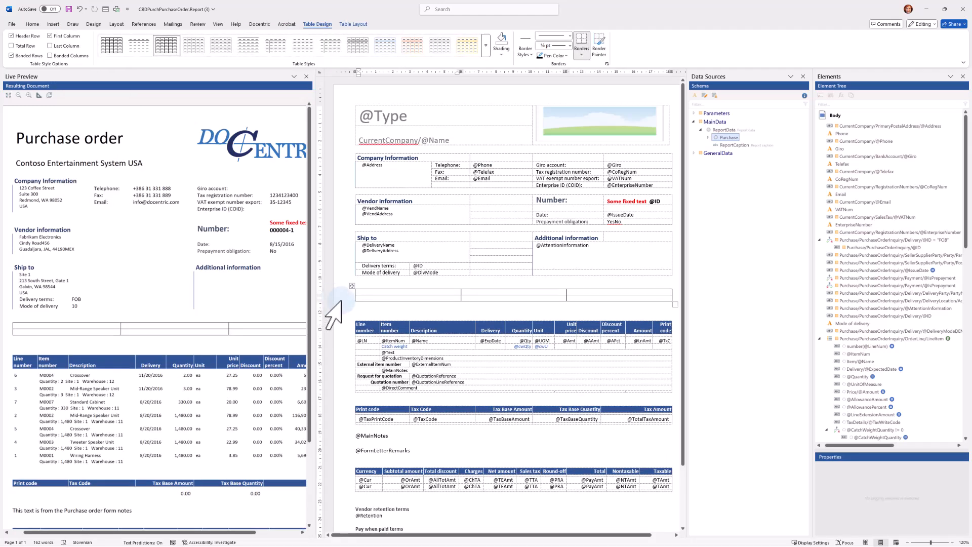
Enter the headings Line number, Item number and Quantity in the new table's first row and make them bold.
left_click(338, 299)
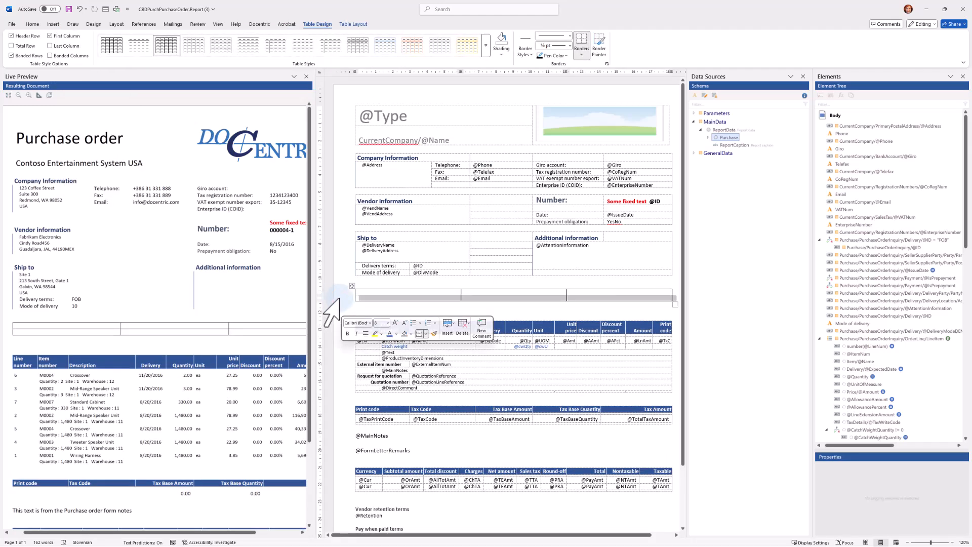
left_click(372, 294)
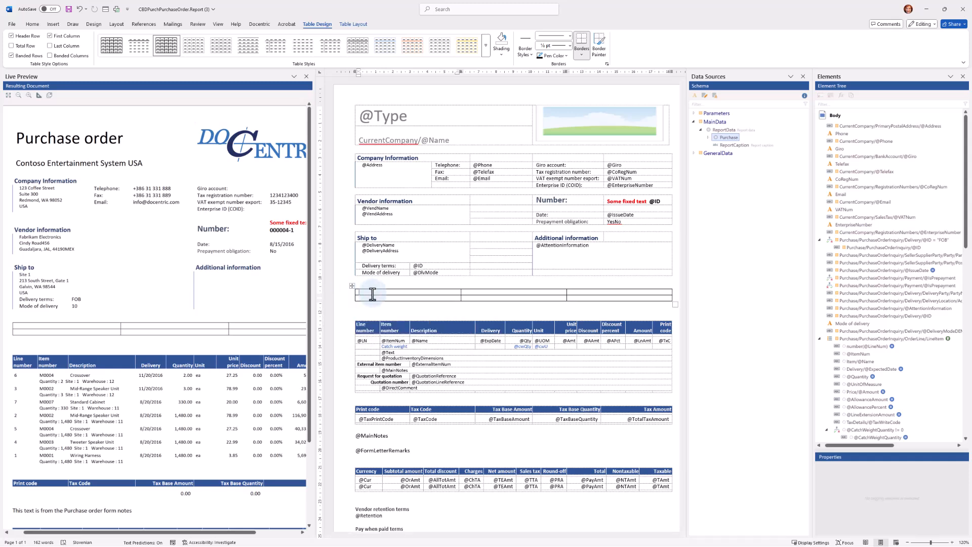
key("Tab")
type("Item number")
key("Tab")
type("Quantity")
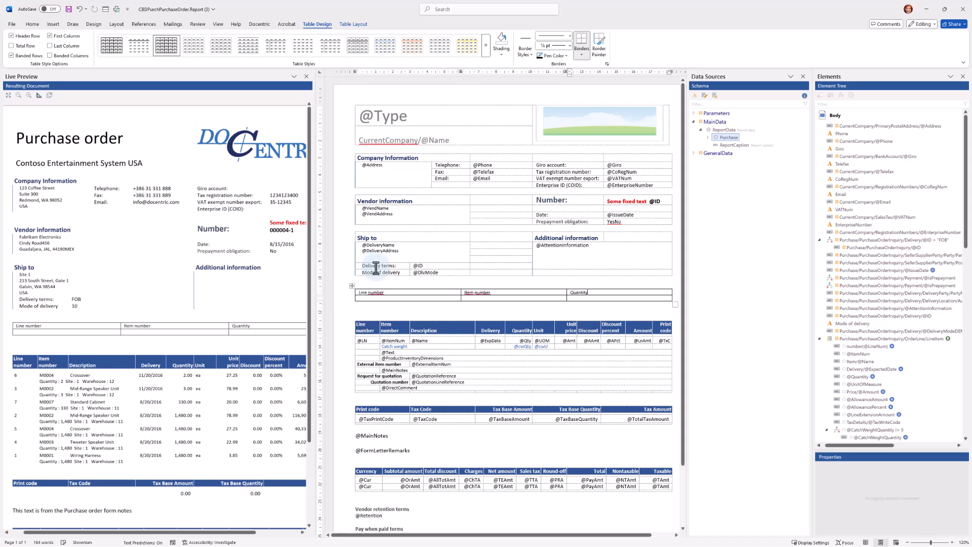
left_click(347, 294)
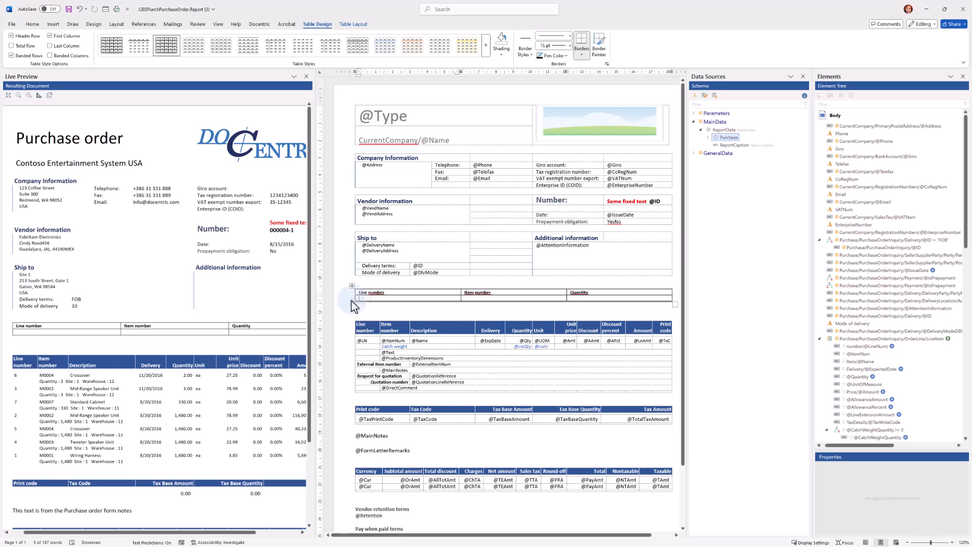
Shade the new table's second row light orange.
left_click(342, 299)
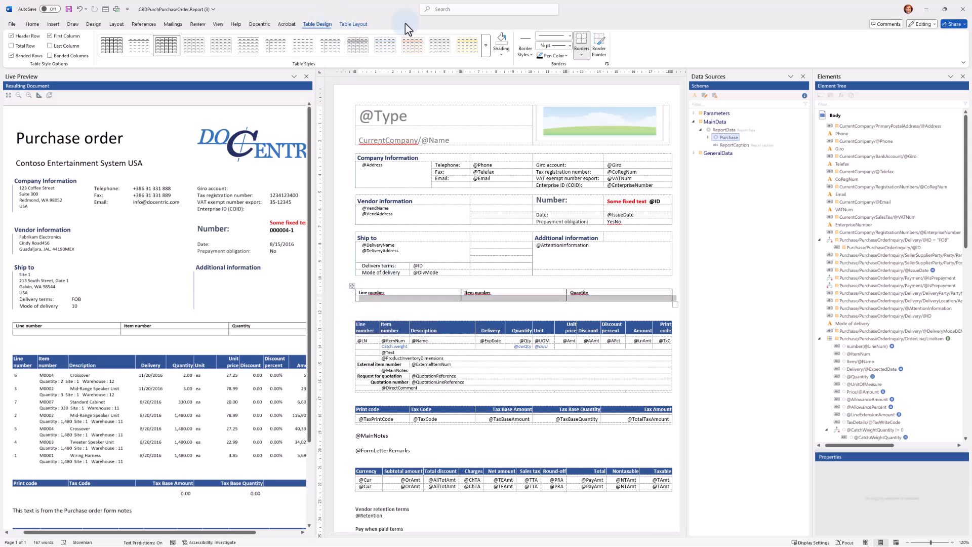
left_click(500, 55)
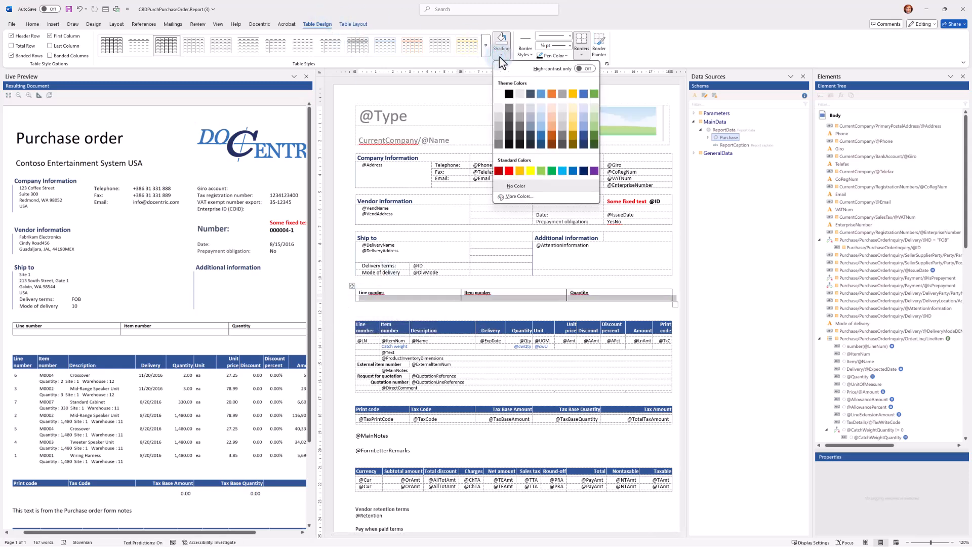
left_click(551, 107)
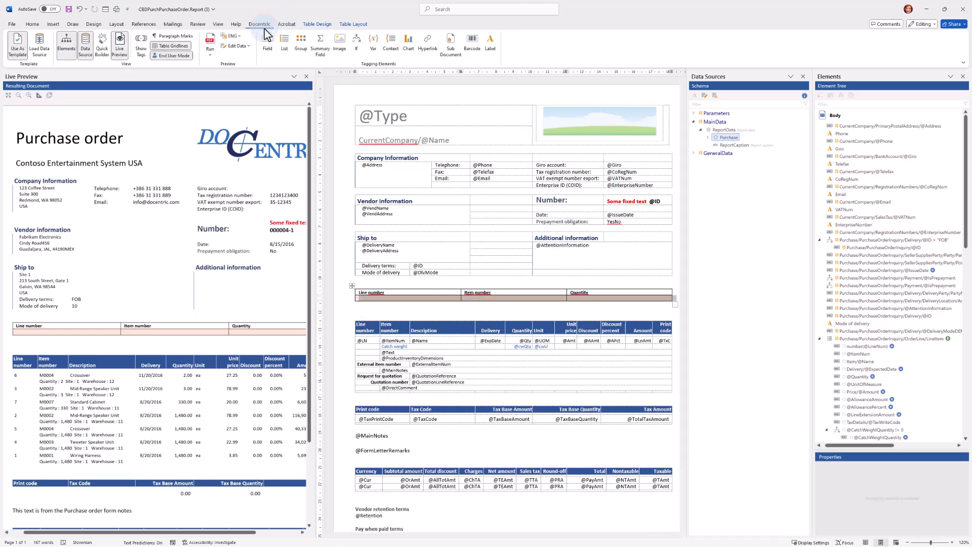
Tag the shaded row with a List element and select LineItem under Purchase/PurchaseOrderInquiry/OrderLine as its data path.
left_click(287, 44)
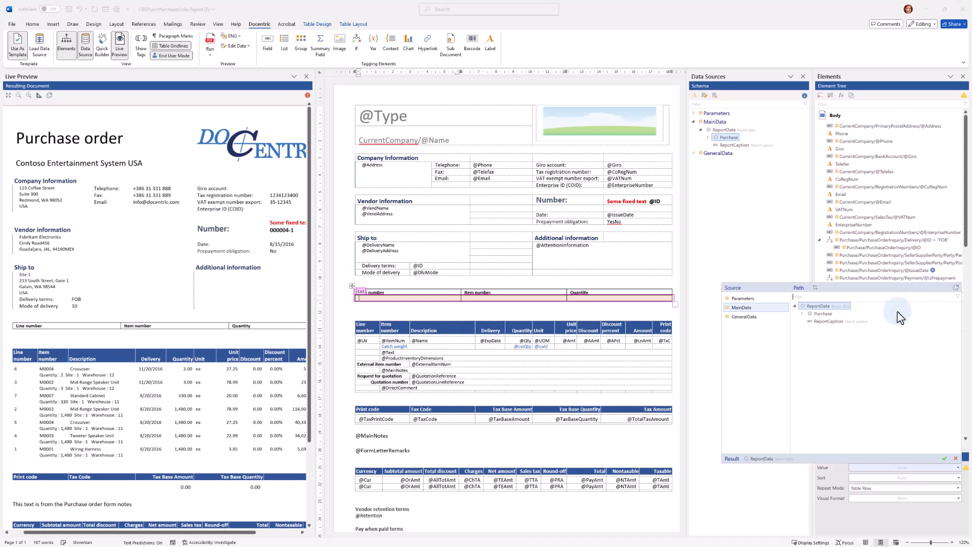
left_click(806, 314)
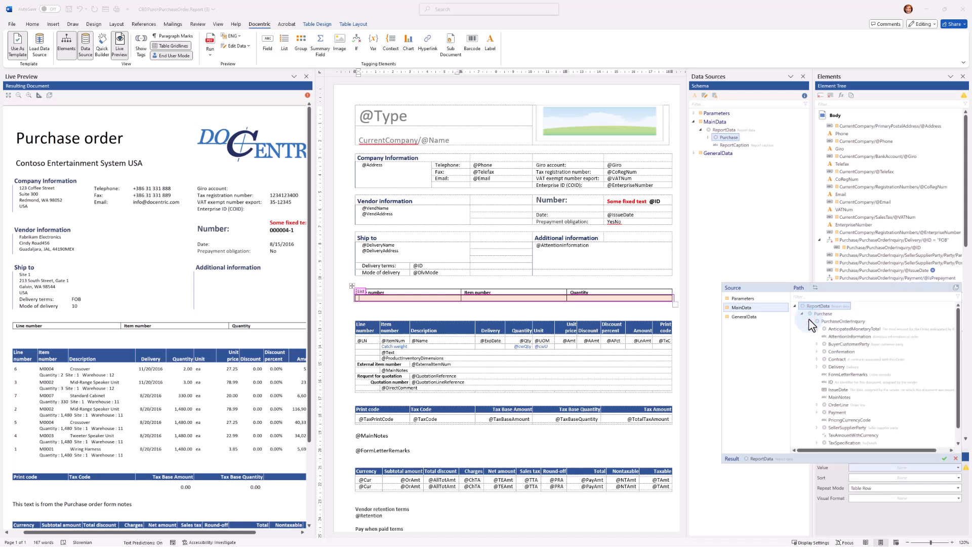
left_click(816, 405)
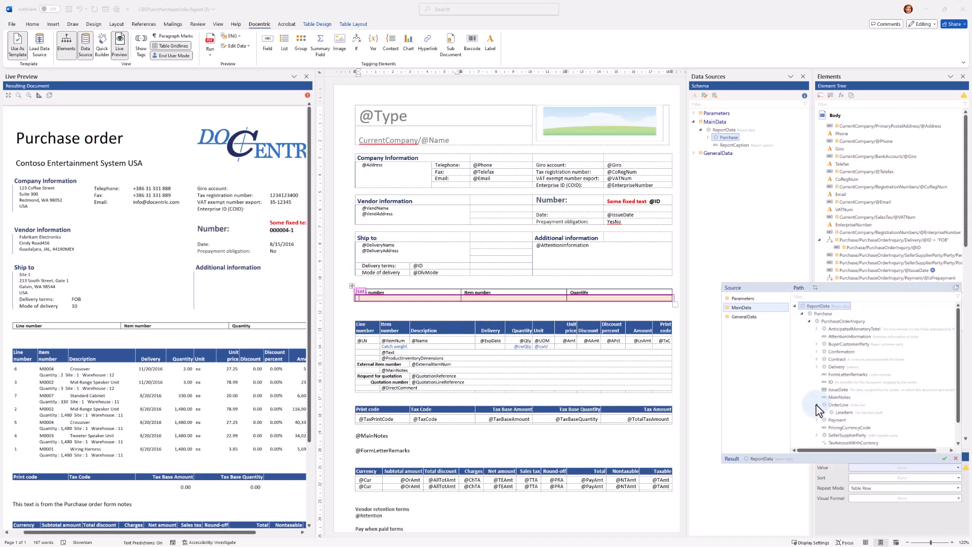
left_click(846, 413)
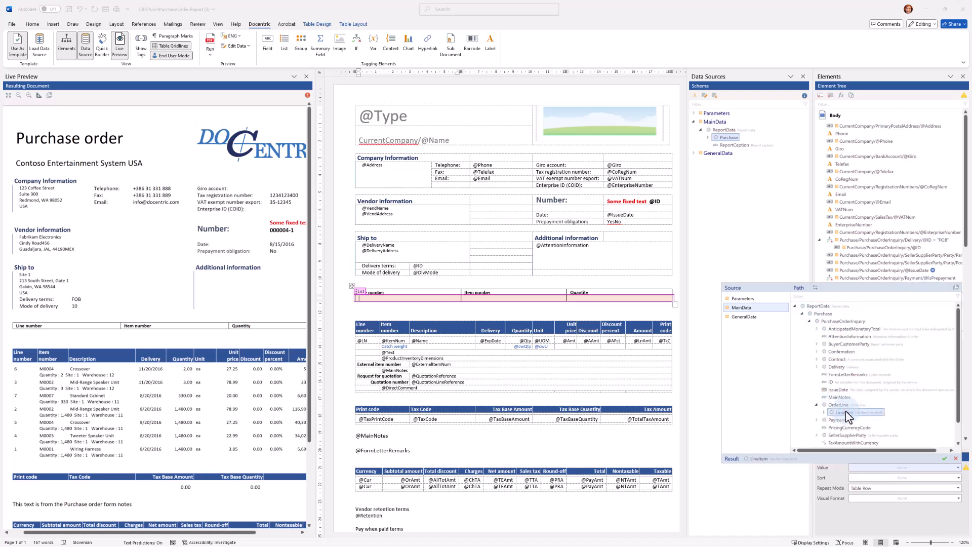
left_click(956, 288)
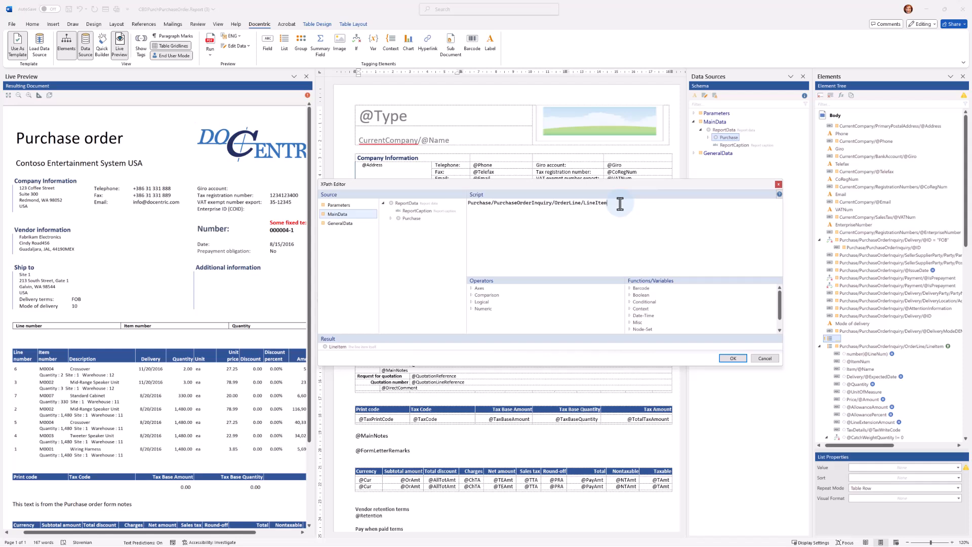
type("[]")
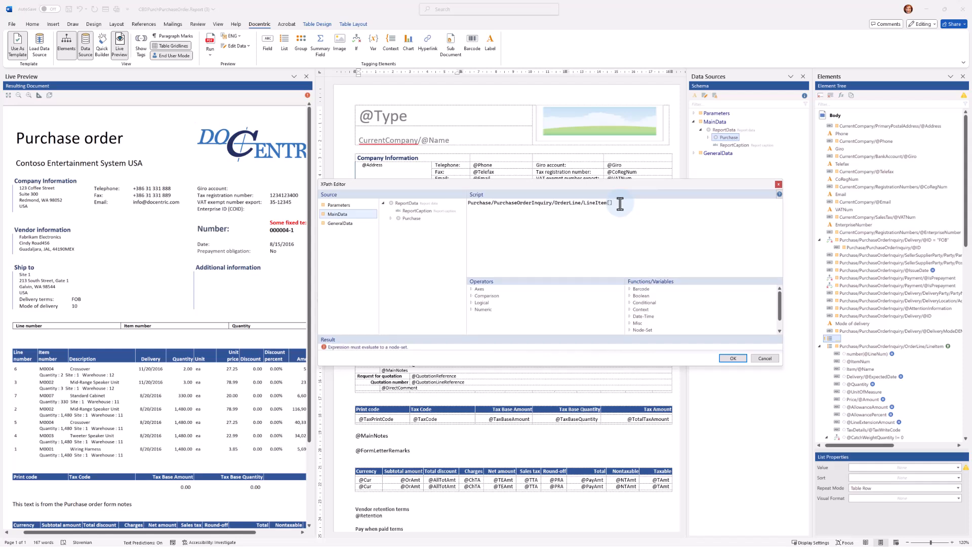
type("@Quantity")
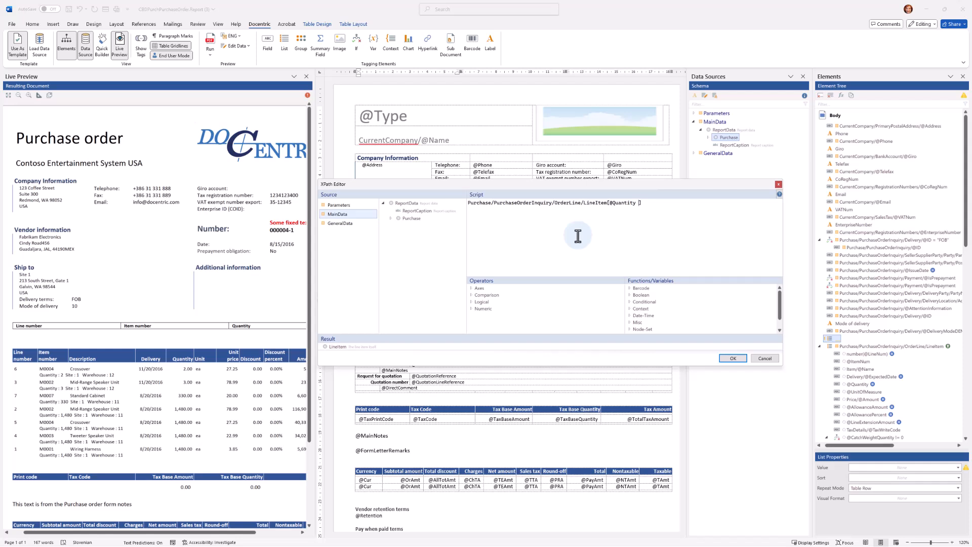
type(" > 1000")
left_click(730, 358)
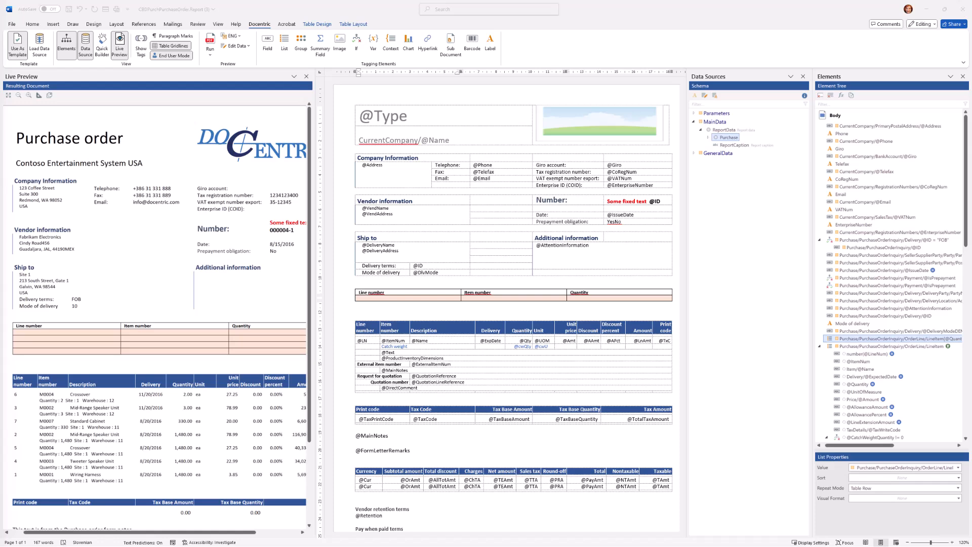
Insert fields bound to LineNum and ItemNum under the Line number and Item number headings of the new table.
left_click(412, 299)
left_click(267, 43)
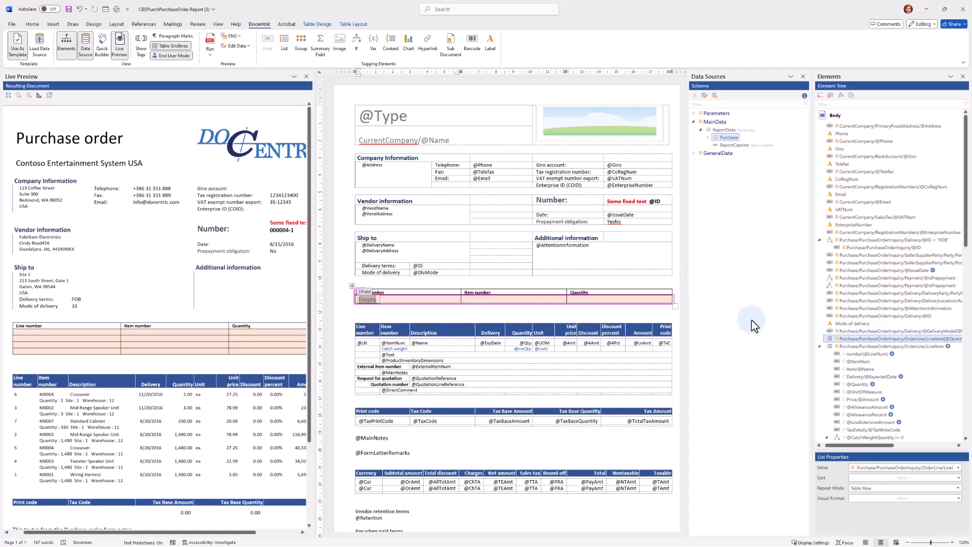
left_click(854, 467)
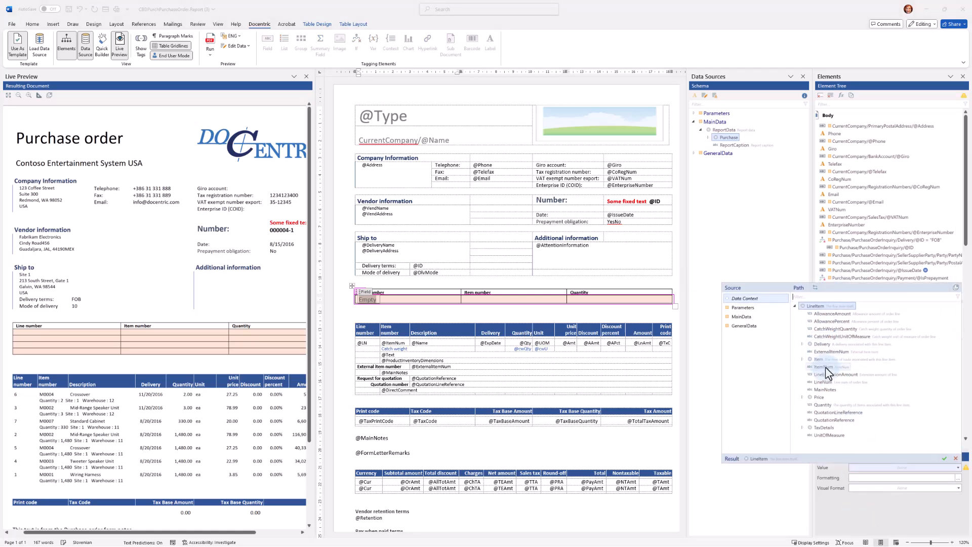
left_click(823, 382)
double_click(823, 382)
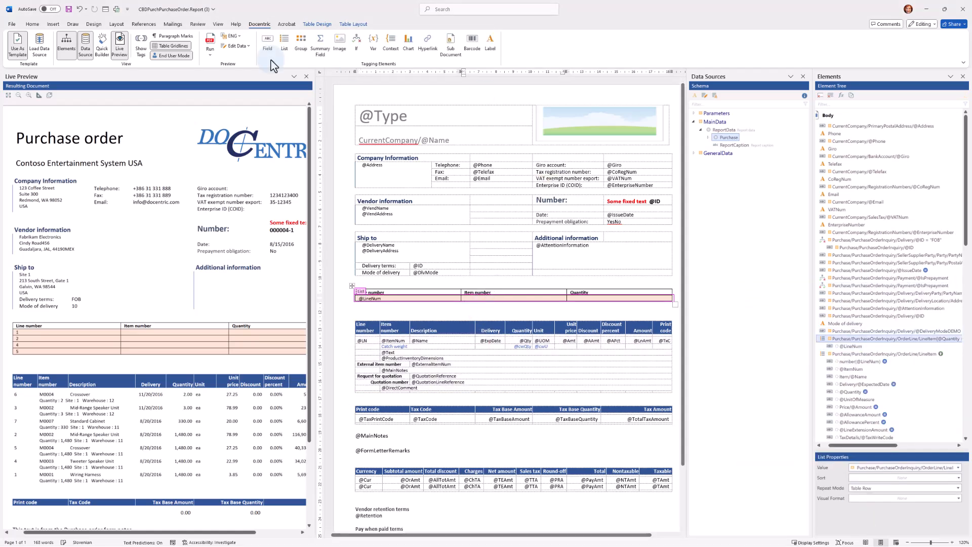
left_click(267, 41)
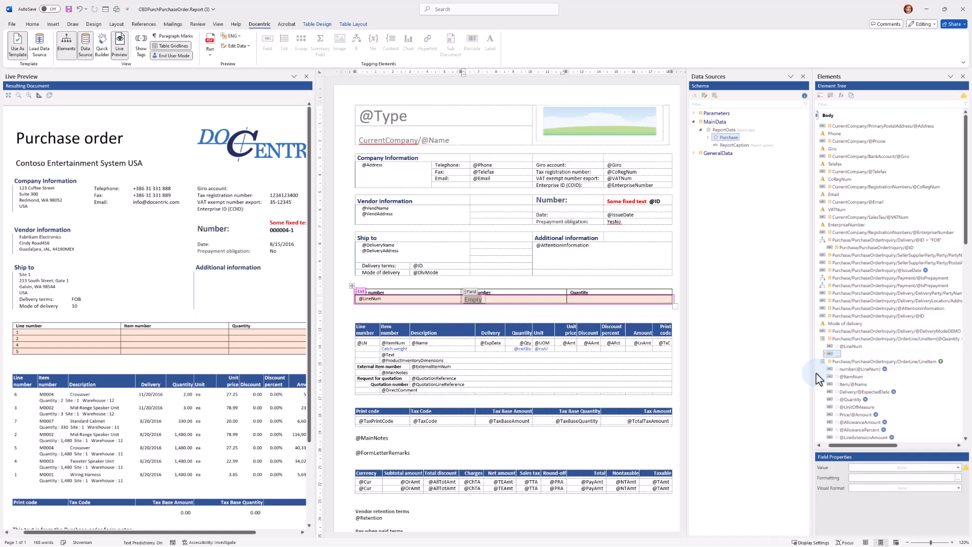
double_click(823, 366)
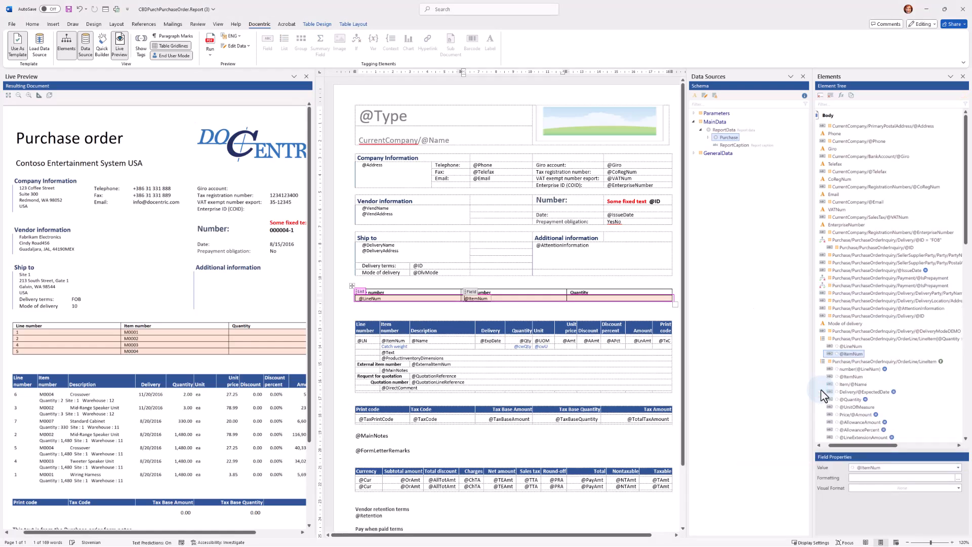
Insert a field bound to Quantity under the new table's Quantity heading and format its value without decimals.
left_click(610, 298)
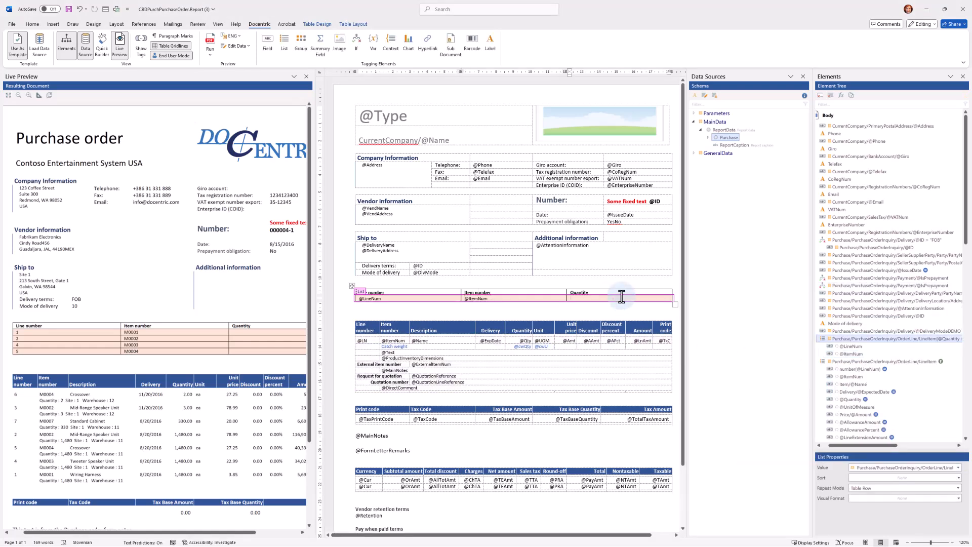
left_click(267, 45)
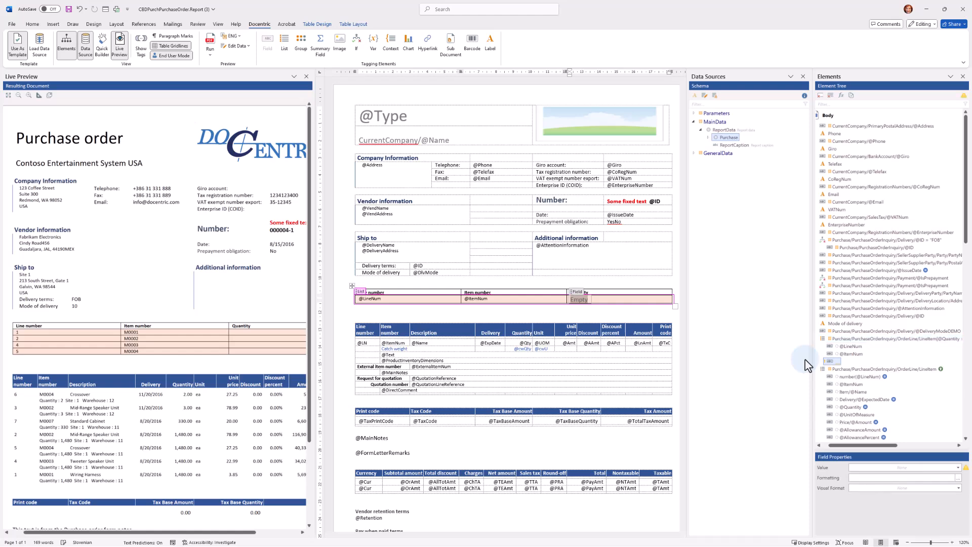
double_click(821, 404)
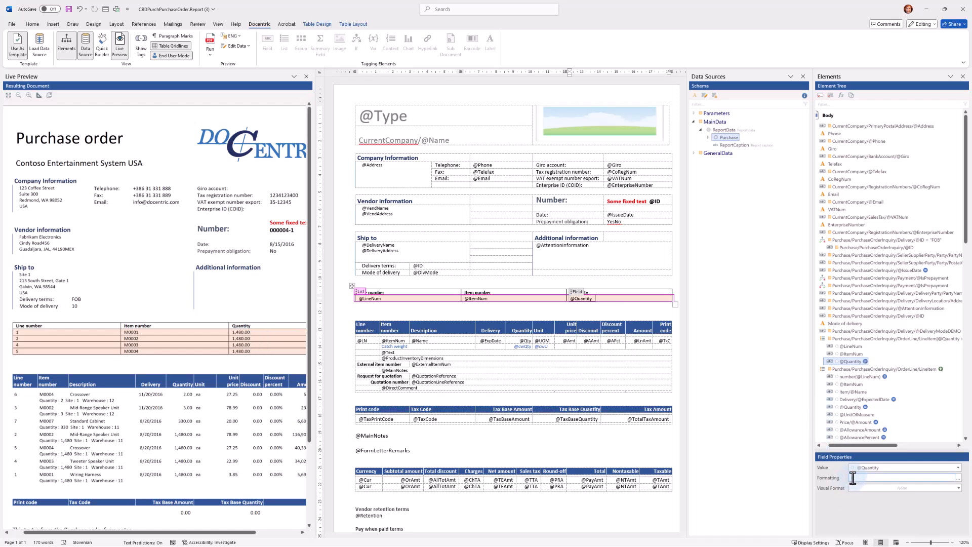
left_click(472, 302)
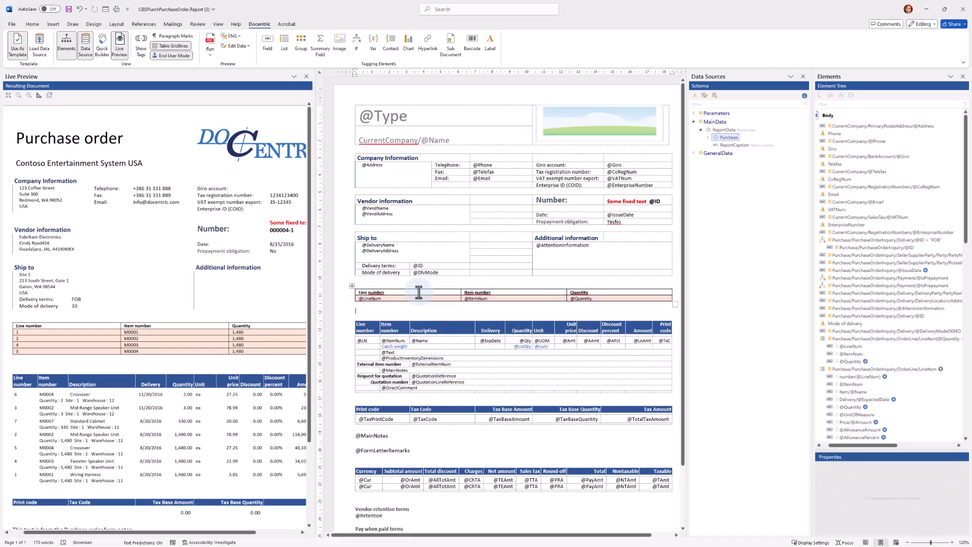
Narrow the Line number, Item number and Quantity columns of the new table so they fit their headings closely.
left_click_drag(461, 294, 407, 293)
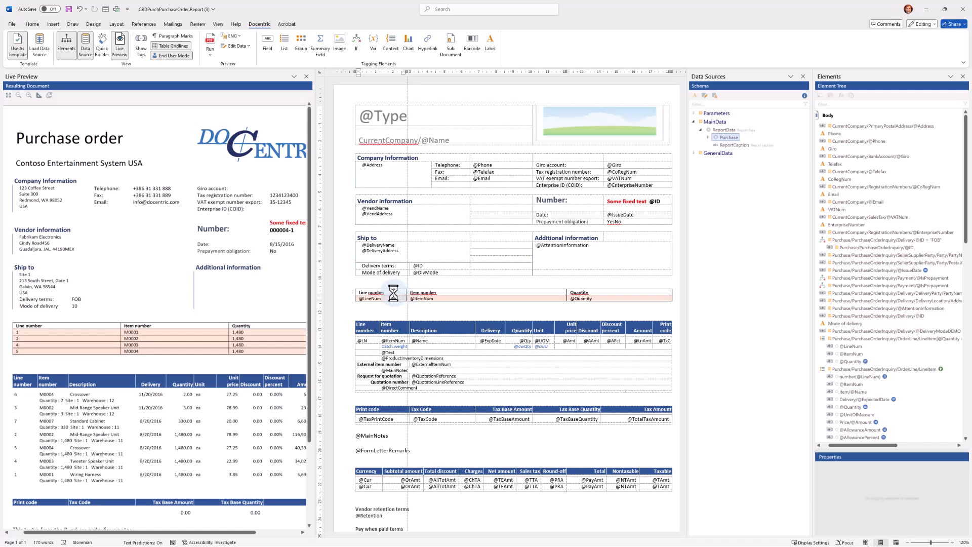
left_click_drag(566, 292, 438, 292)
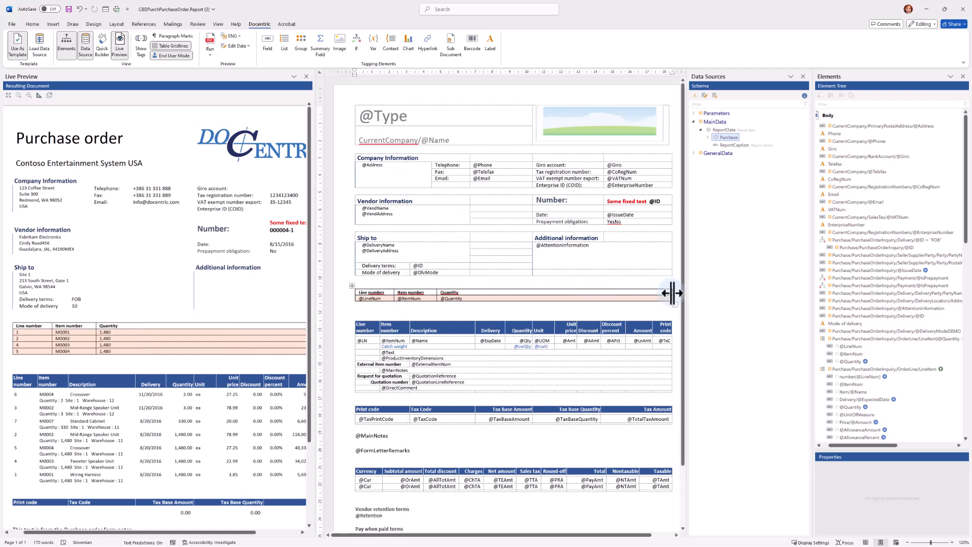
left_click_drag(672, 294, 474, 293)
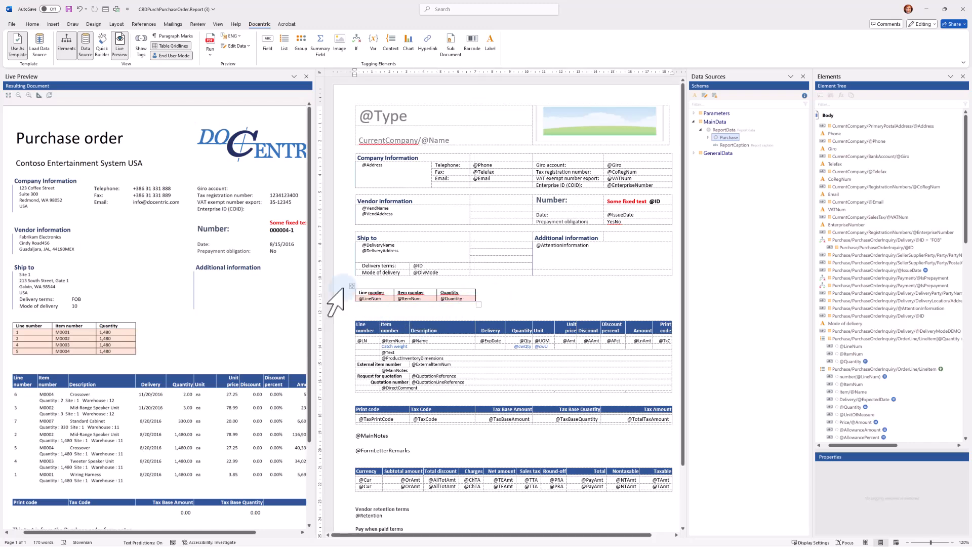
left_click(352, 286)
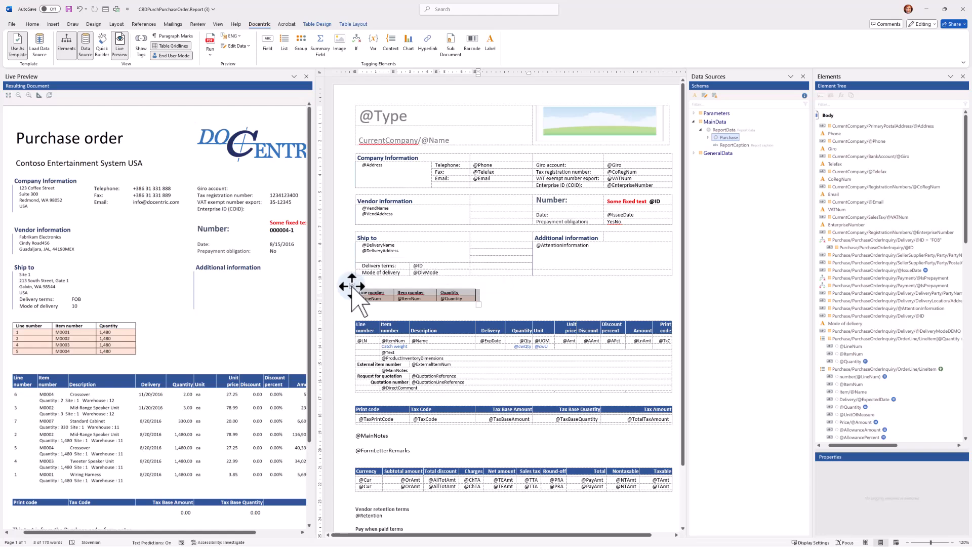
key("ctrl+v")
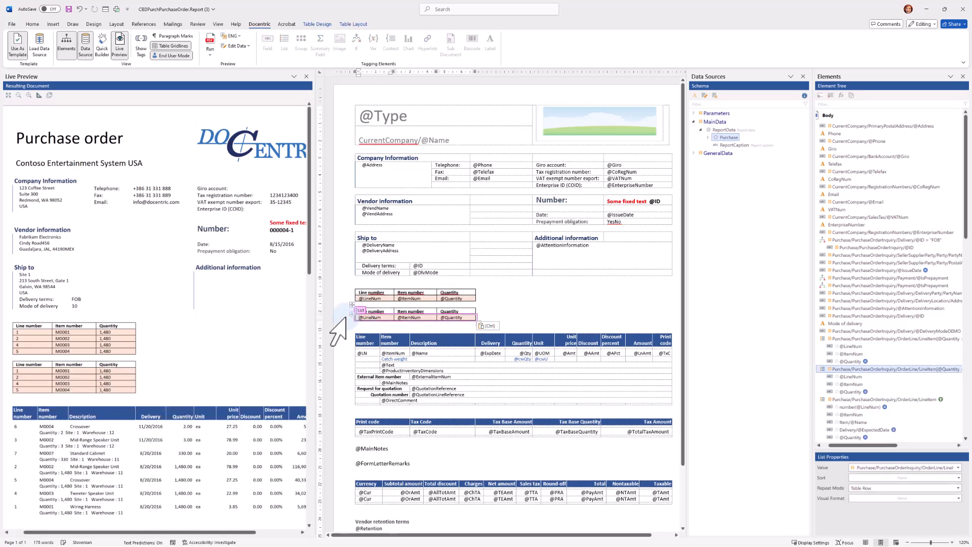
left_click(353, 319)
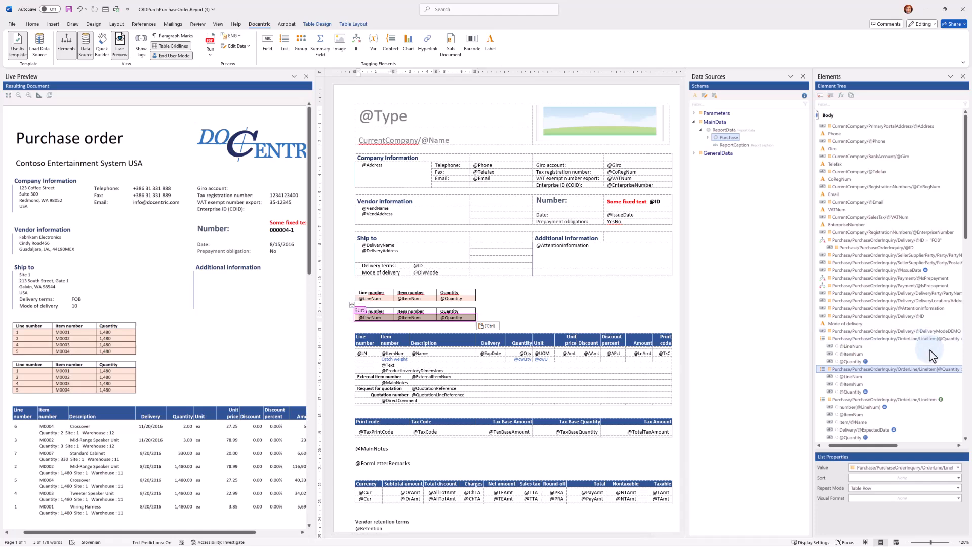
right_click(931, 370)
left_click(910, 393)
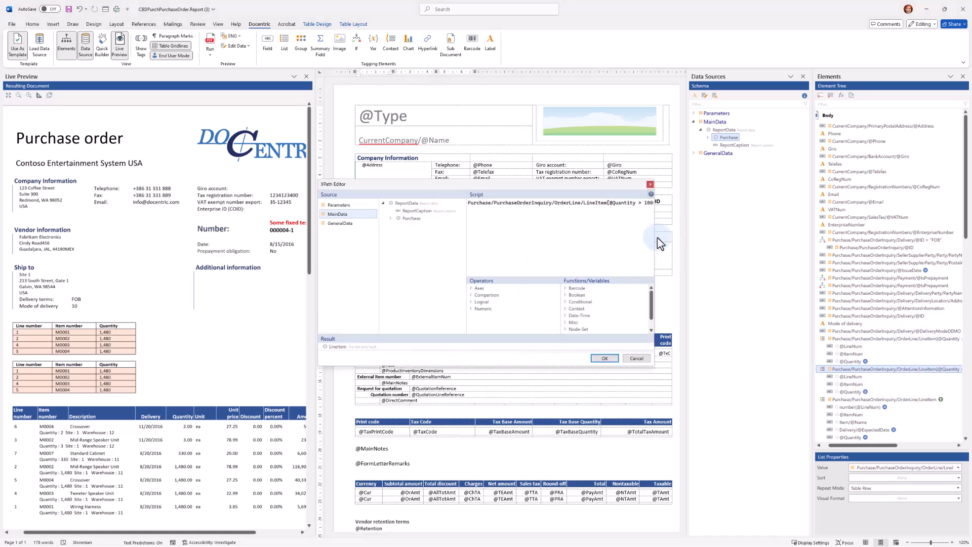
left_click(641, 203)
key("BackSpace")
type("<")
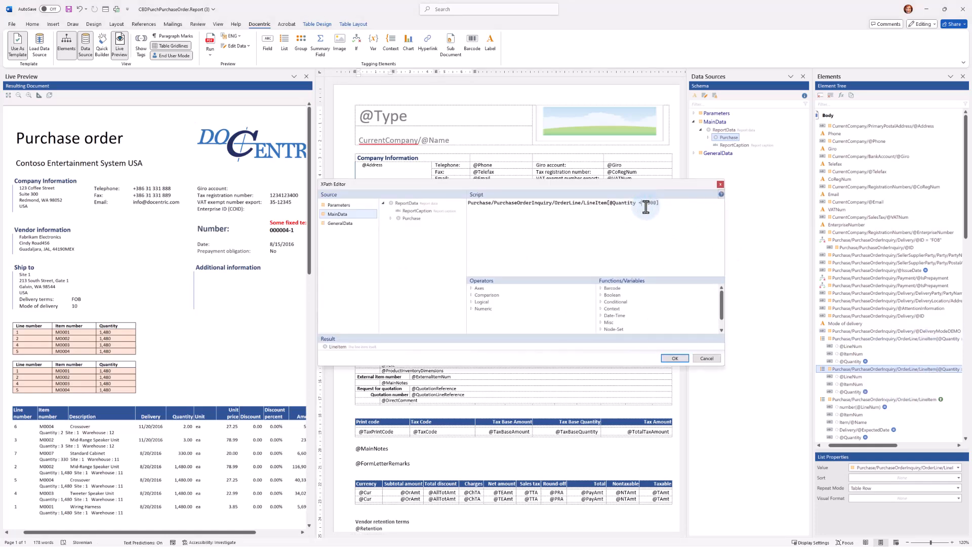
left_click(674, 358)
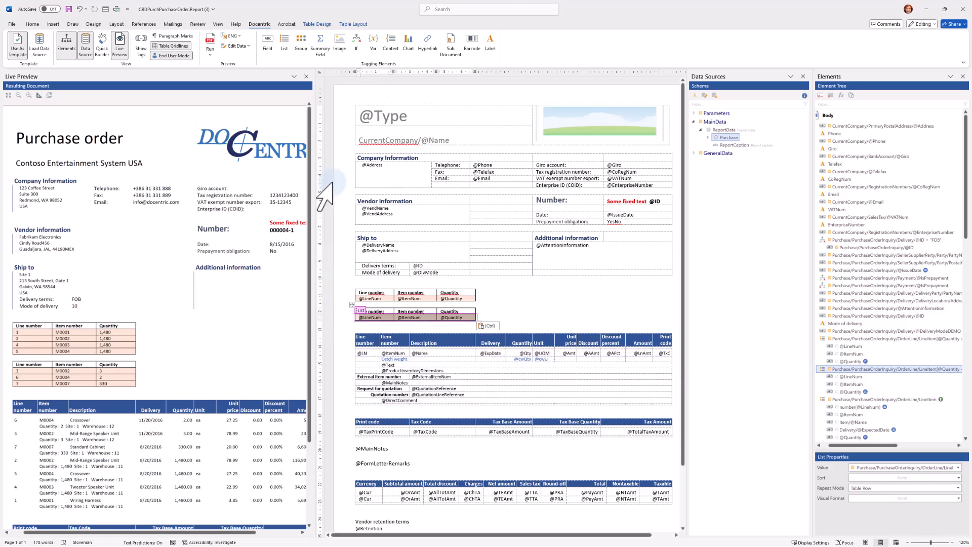
Shade the tagged row of the copied table light gold.
left_click(316, 25)
left_click(502, 54)
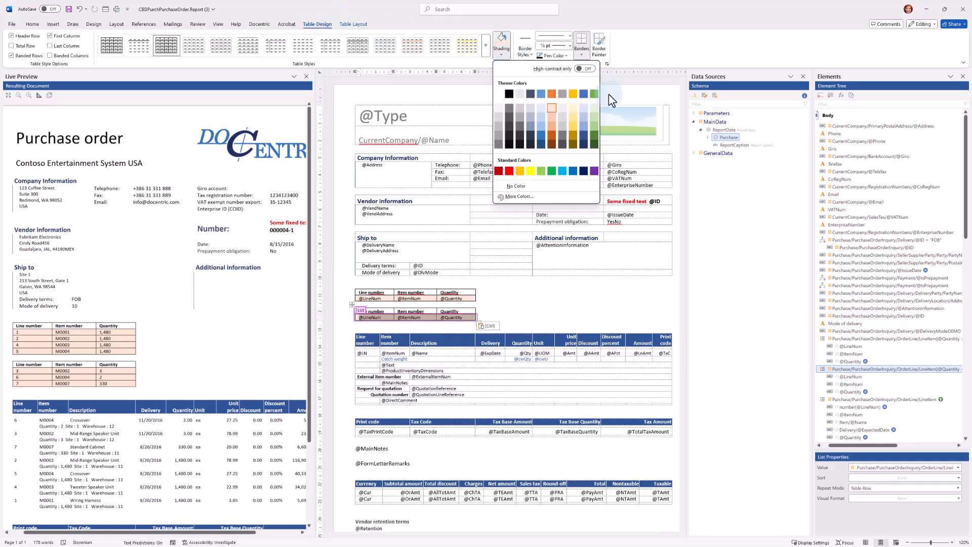
left_click(574, 109)
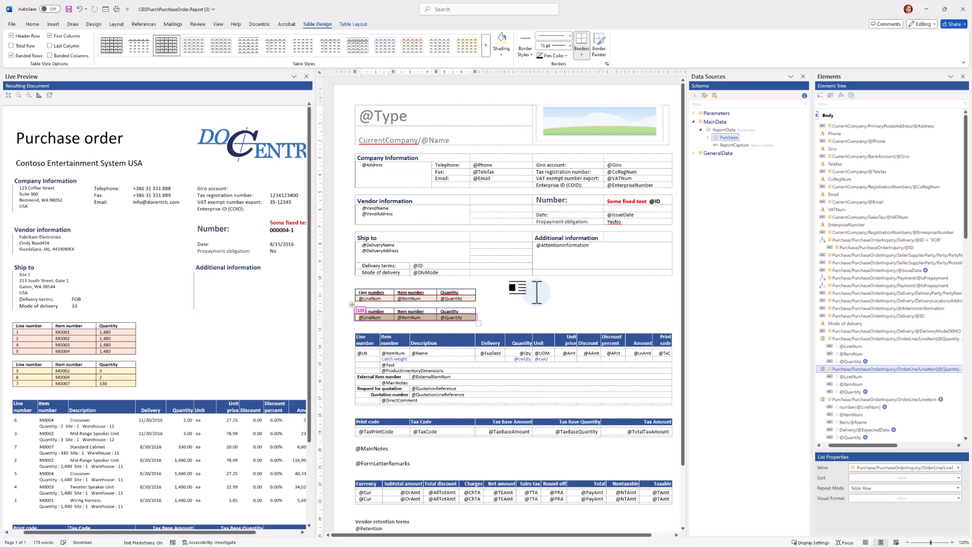
left_click(506, 318)
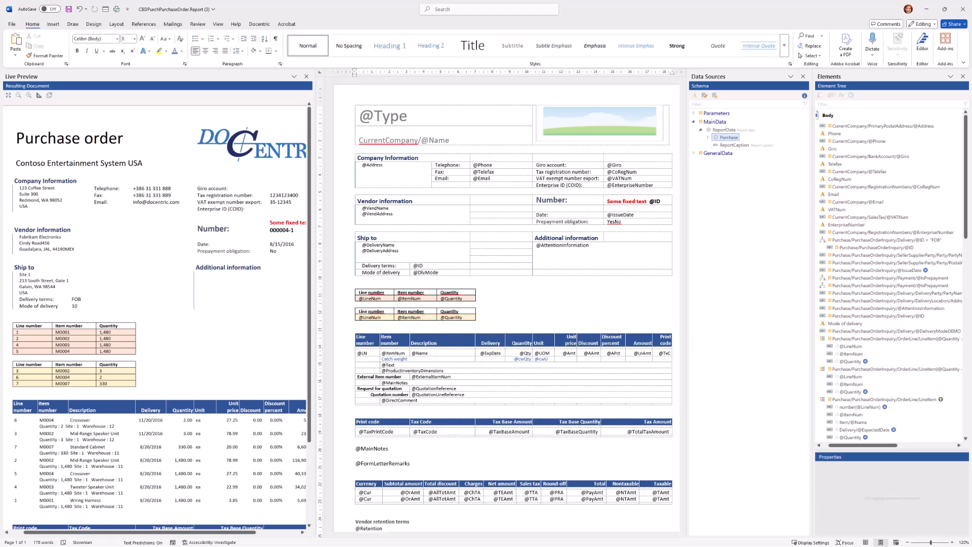
Switch to the Model mapping designer and examine the order lines range in the PurchOrderModTemplate Excel workbook, then return to the designer.
key("alt+Tab")
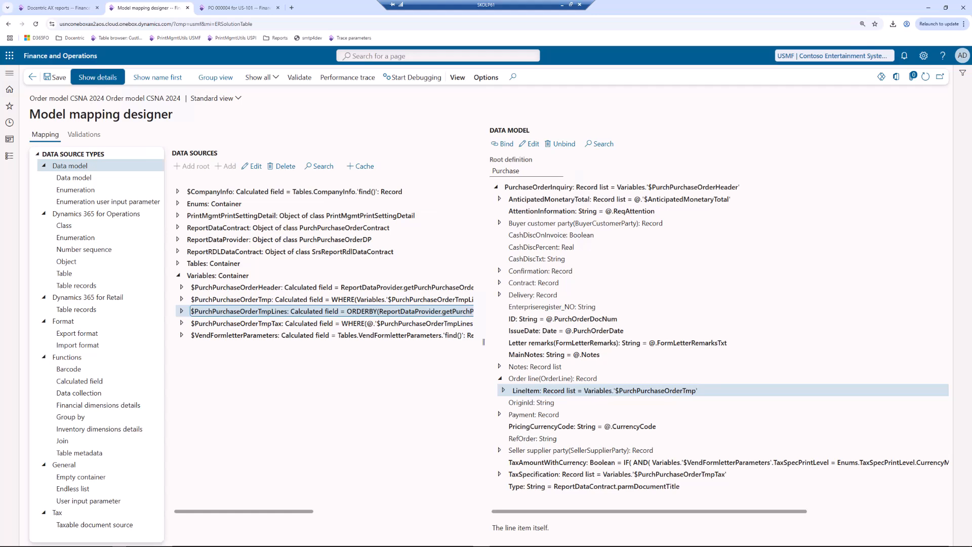
left_click(365, 460)
mouse_move(213, 539)
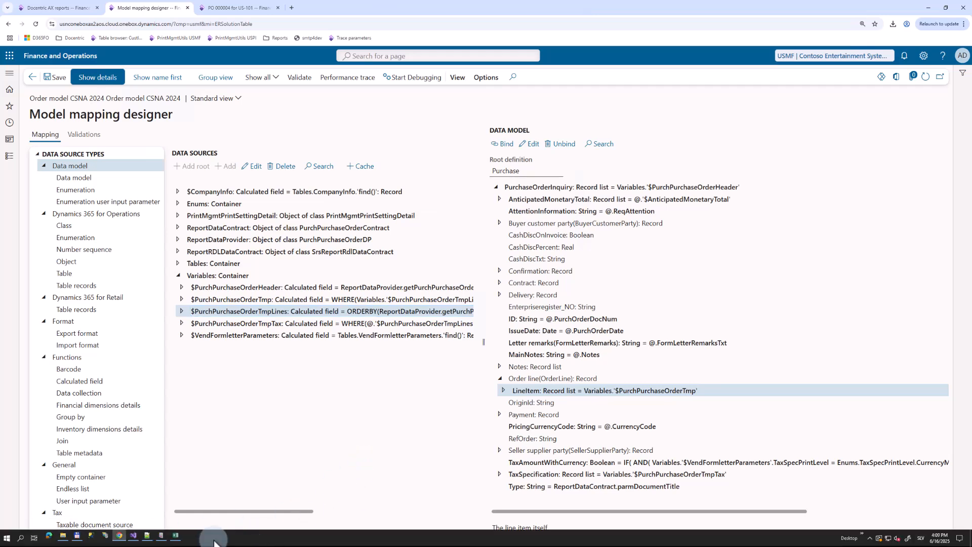
left_click(176, 537)
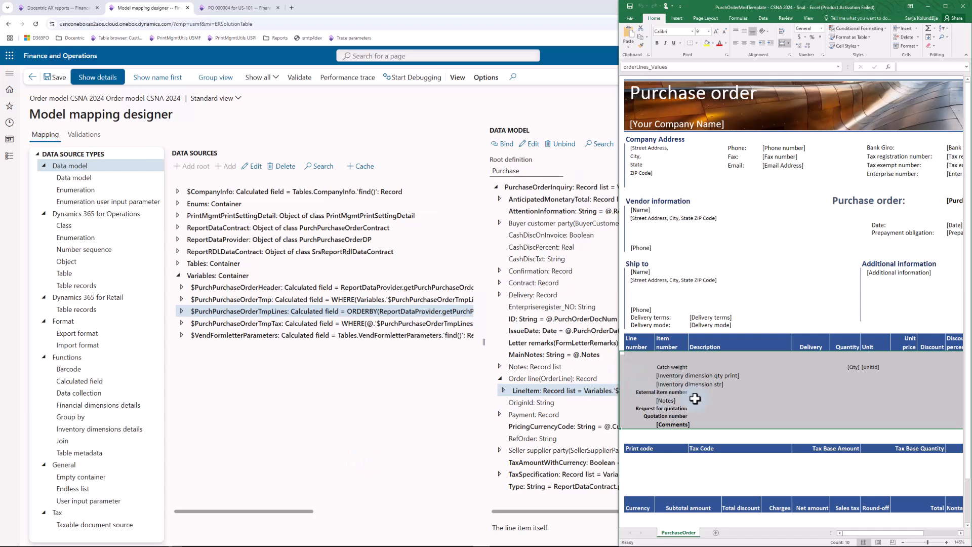
left_click(638, 432)
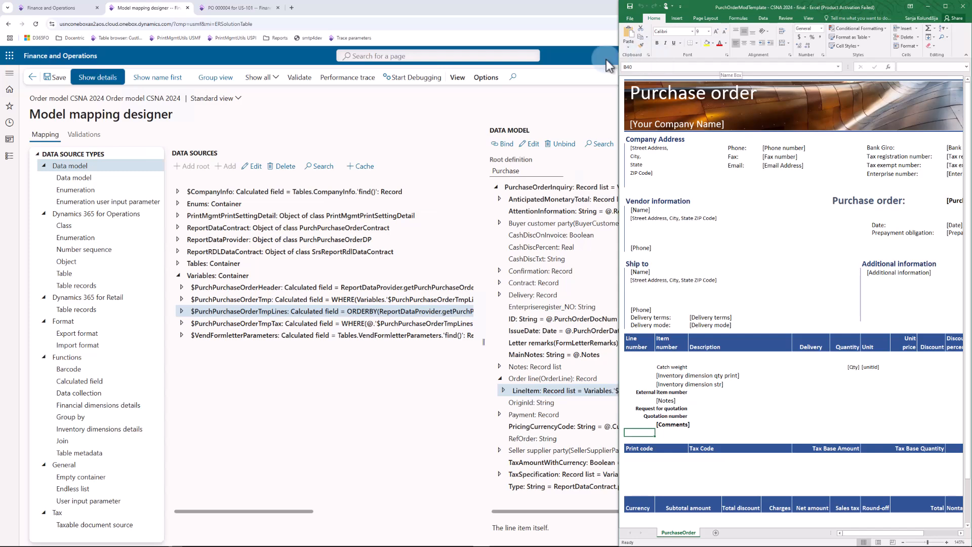
left_click(274, 381)
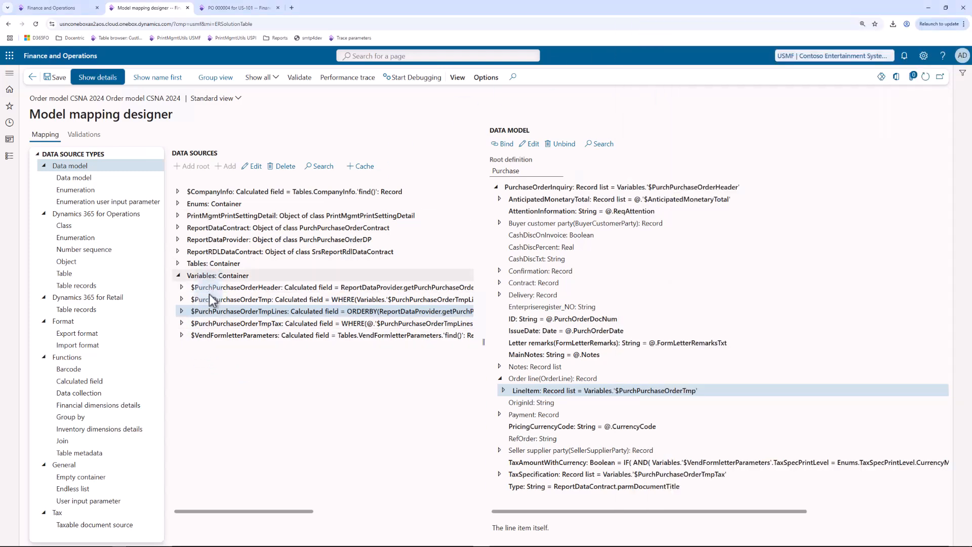